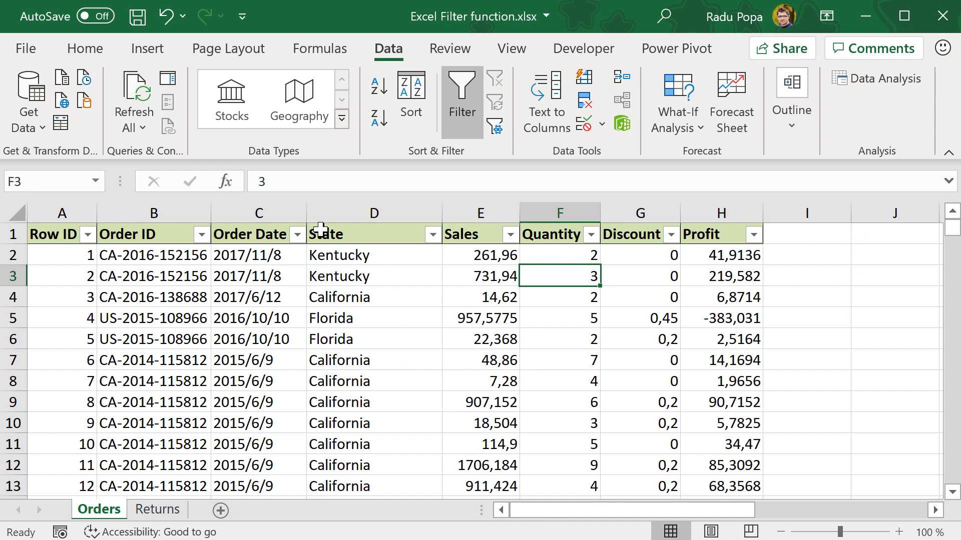
Step: Start a FILTER formula in cell J2 of the Orders sheet, using columns A:H as the array
scroll(260, 306, "down", 20)
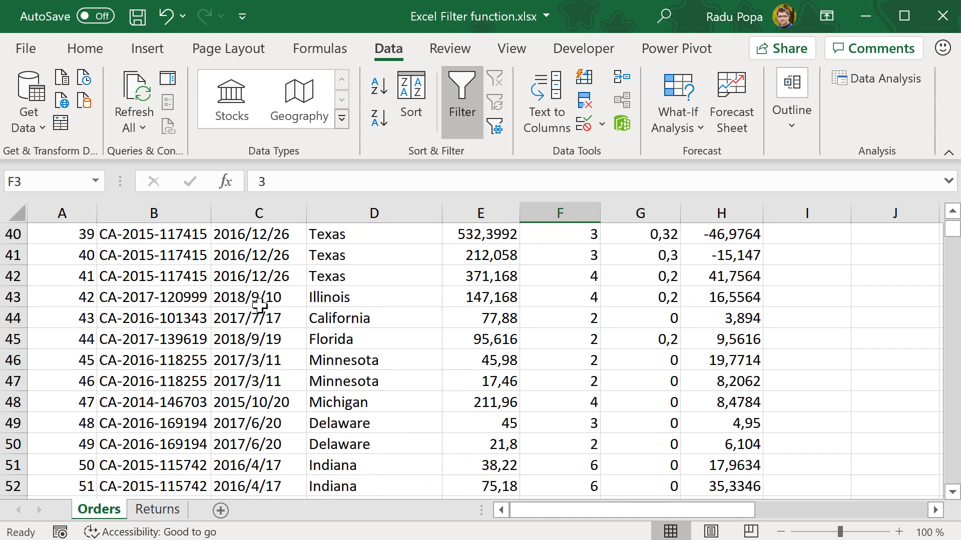
scroll(260, 306, "up", 20)
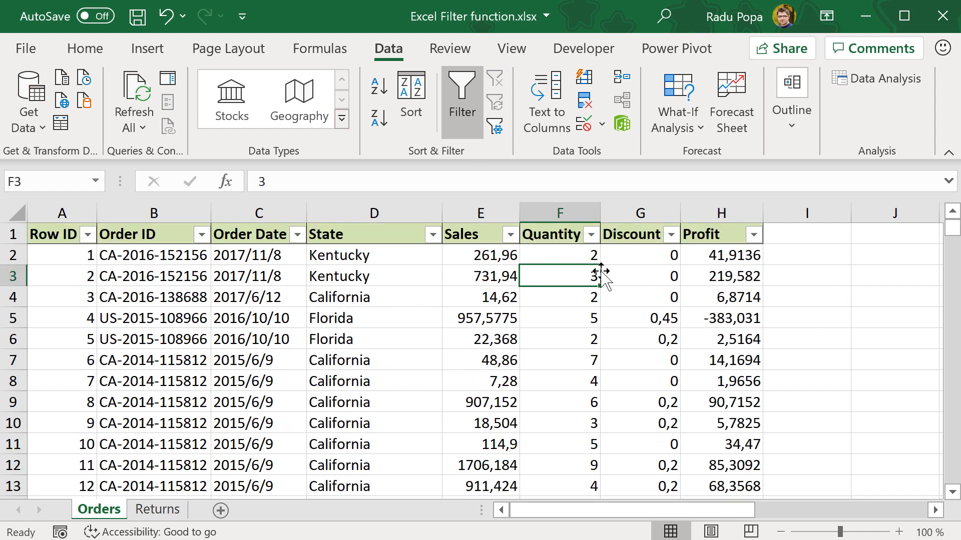
left_click(356, 319)
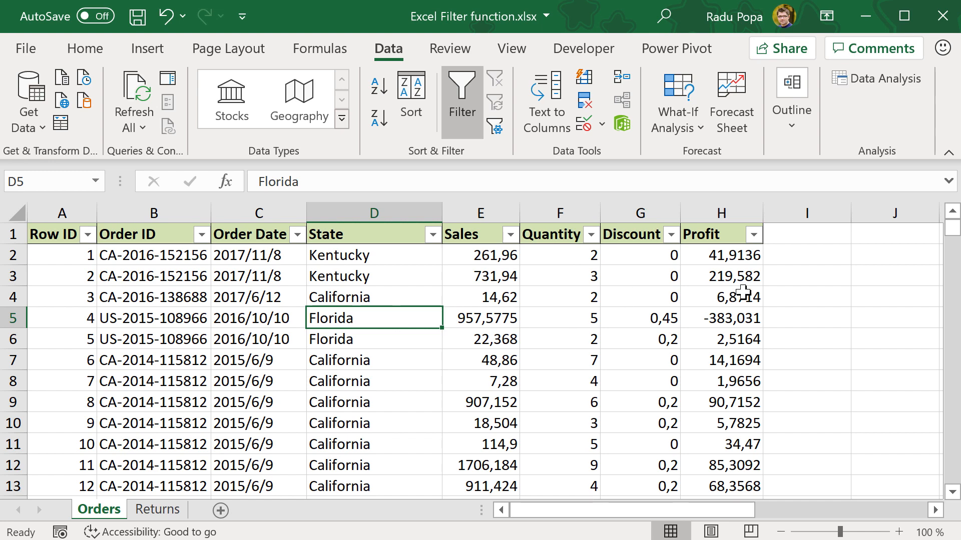
left_click(854, 252)
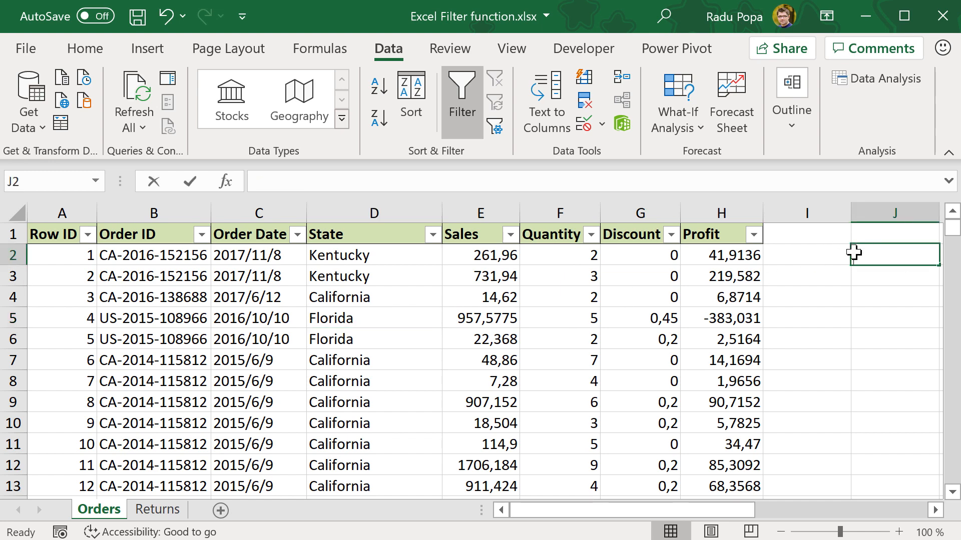
type("=fil")
key("Tab")
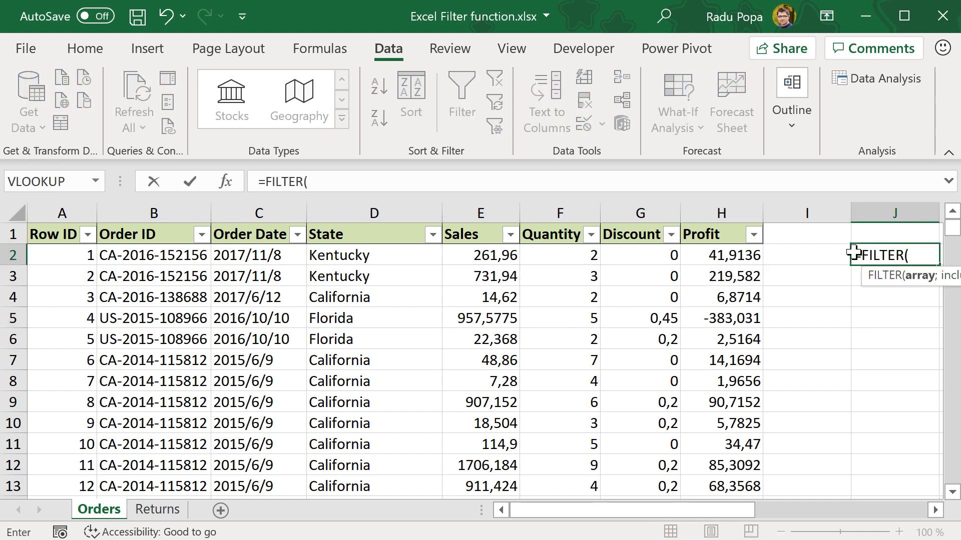
left_click(62, 213)
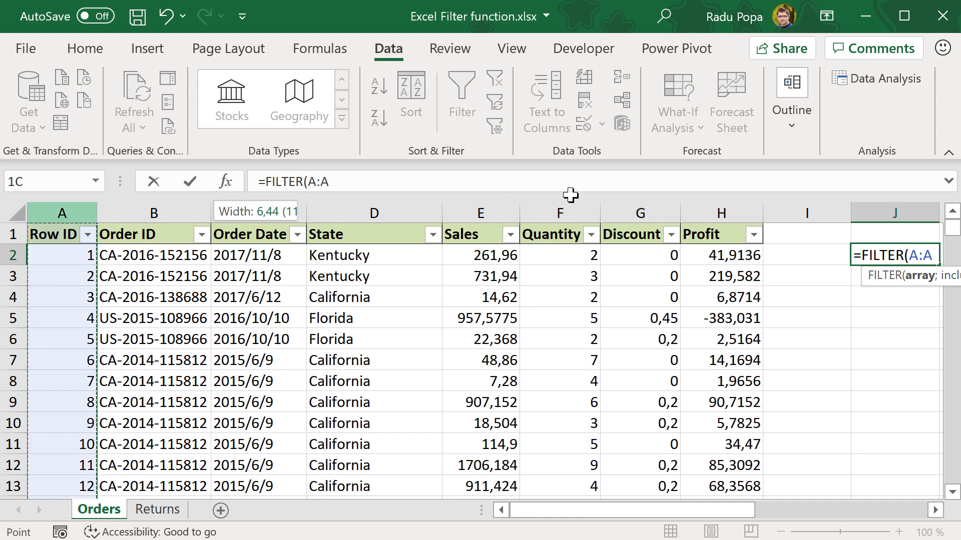
left_click_drag(570, 195, 720, 194)
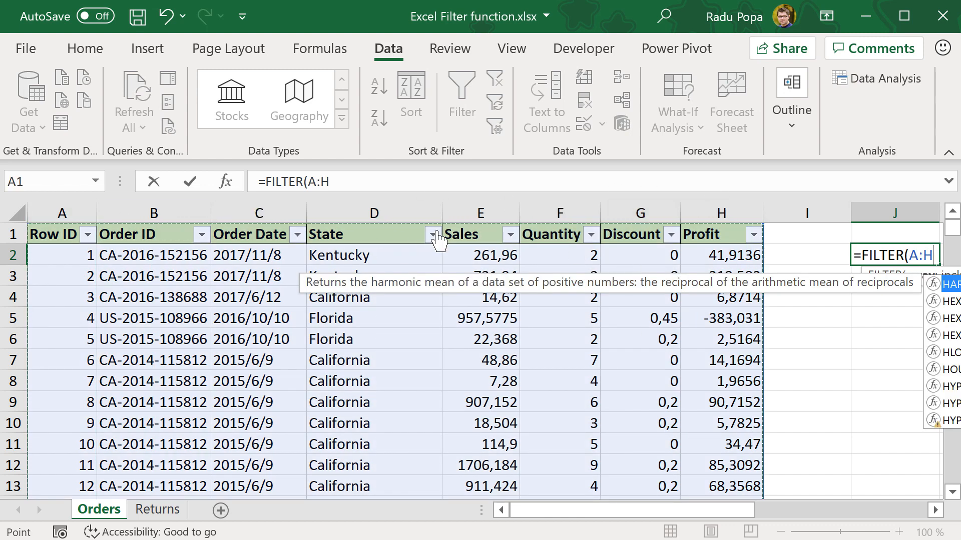
left_click(346, 181)
type(";")
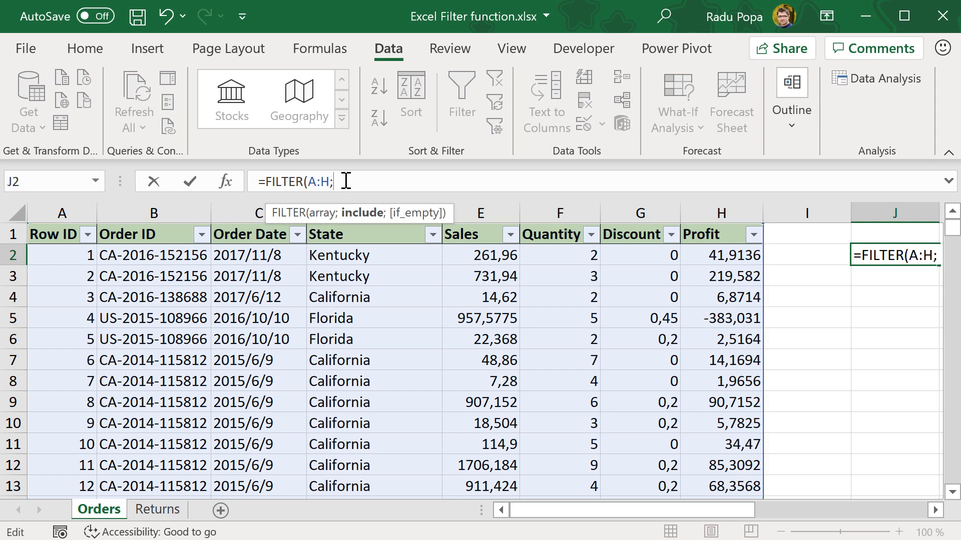
Step: Complete the FILTER formula in J2 with the condition D:D="Florida" and enter it
left_click_drag(451, 212, 454, 176)
left_click(395, 215)
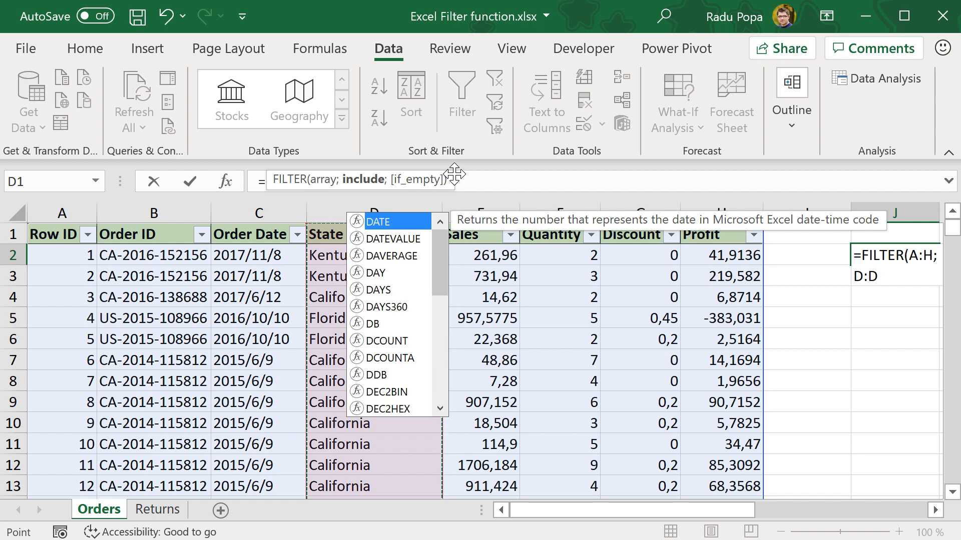
left_click(476, 174)
left_click_drag(445, 181, 448, 138)
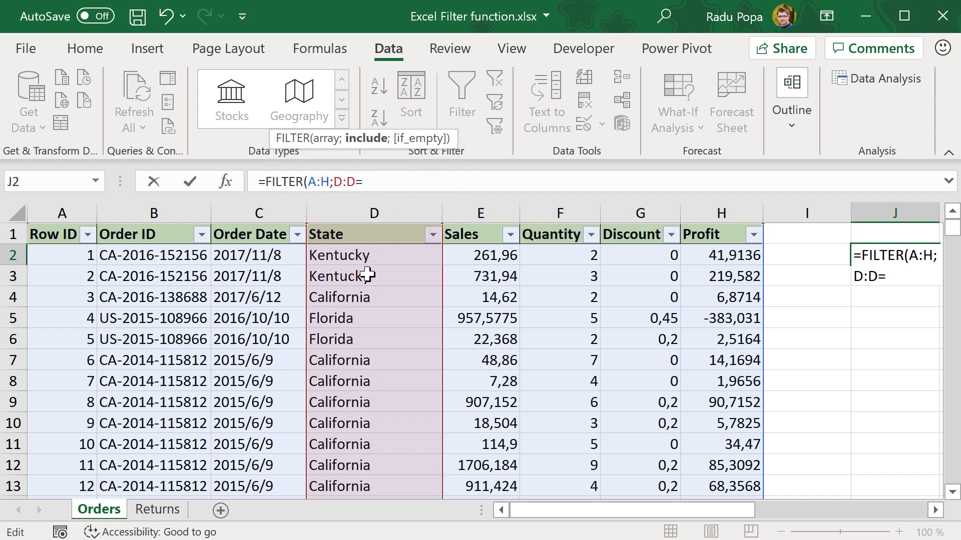
left_click(358, 319)
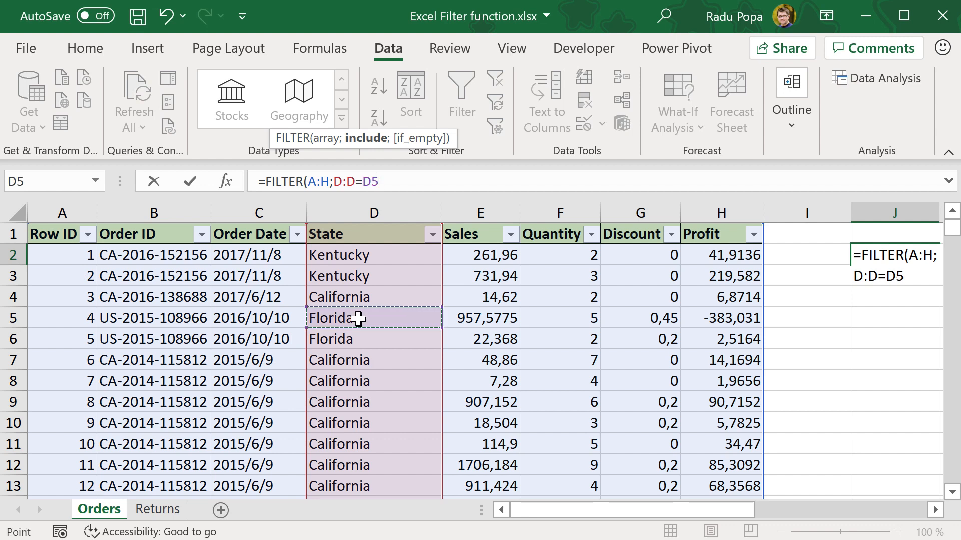
key("BackSpace")
key("BackSpace")
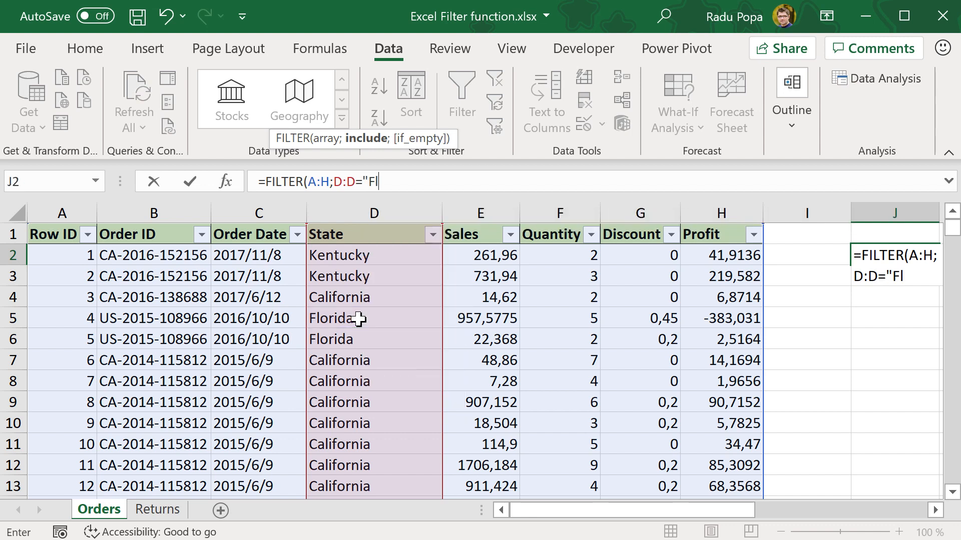
type("\"Florida\"")
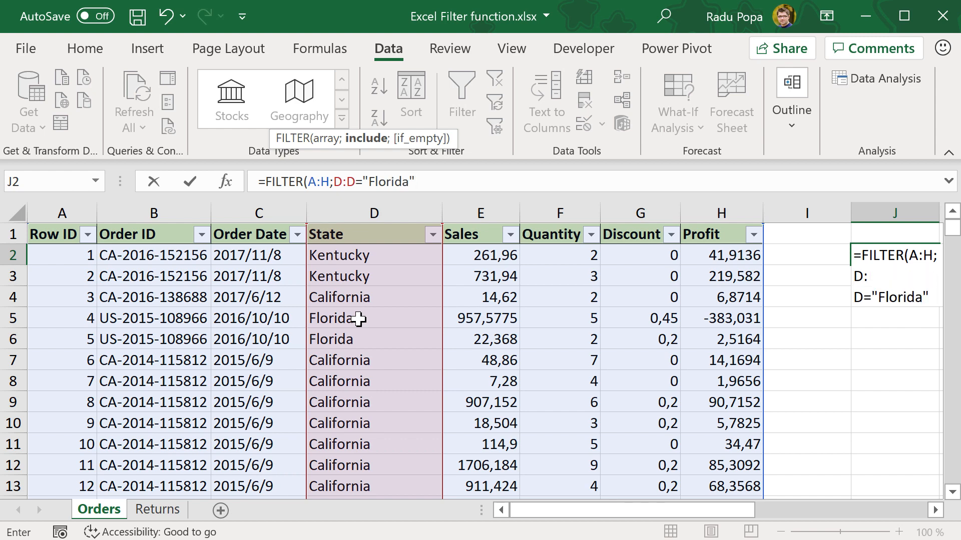
type(")")
key("Return")
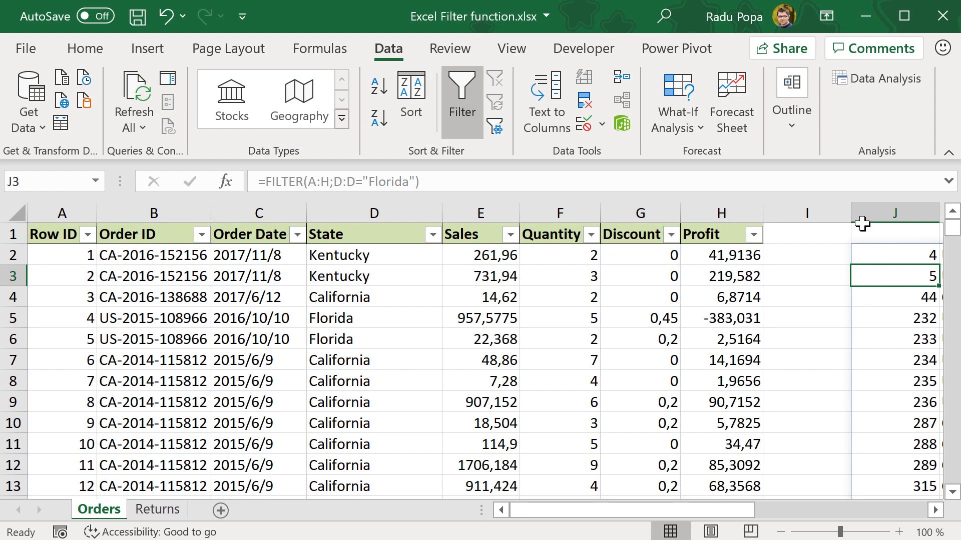
Step: Examine the rows returned by the FILTER formula across columns J to Q, and the formula cell J2
left_click(862, 225)
key("Right")
key("Right")
key("Right")
key("Right")
key("Right")
key("Right")
key("Right")
key("Right")
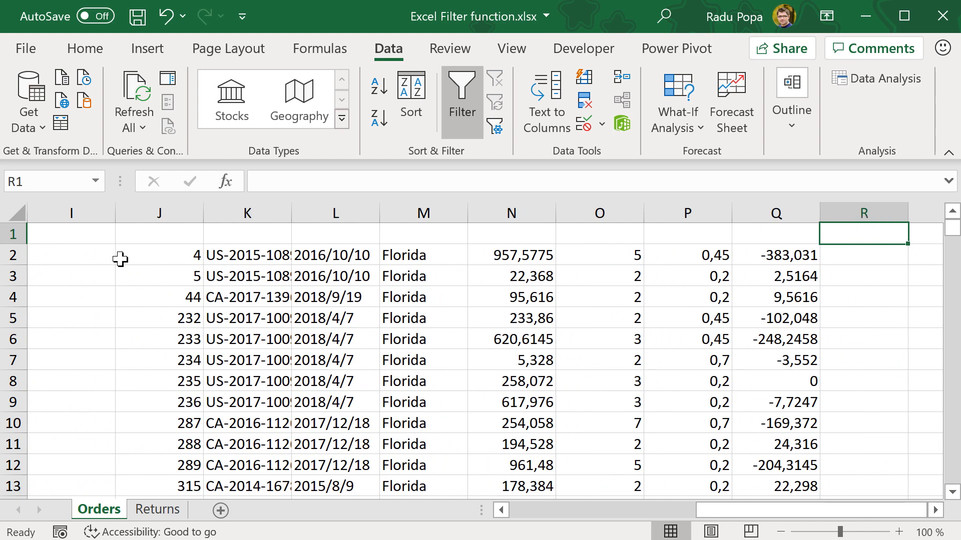
left_click(180, 252)
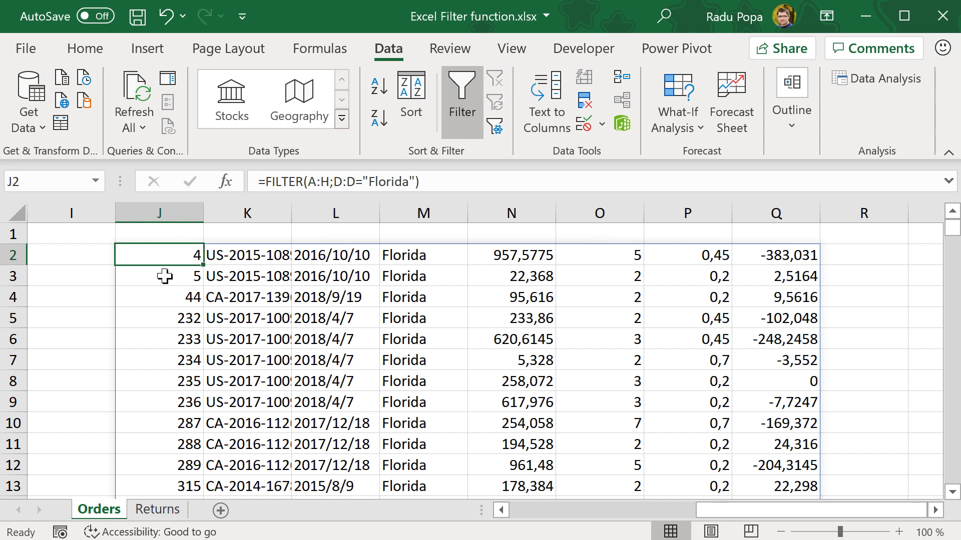
Step: Inspect the State column's regular filter list without changing it, and compare it with the FILTER formula's results
left_click(61, 277)
key("Left")
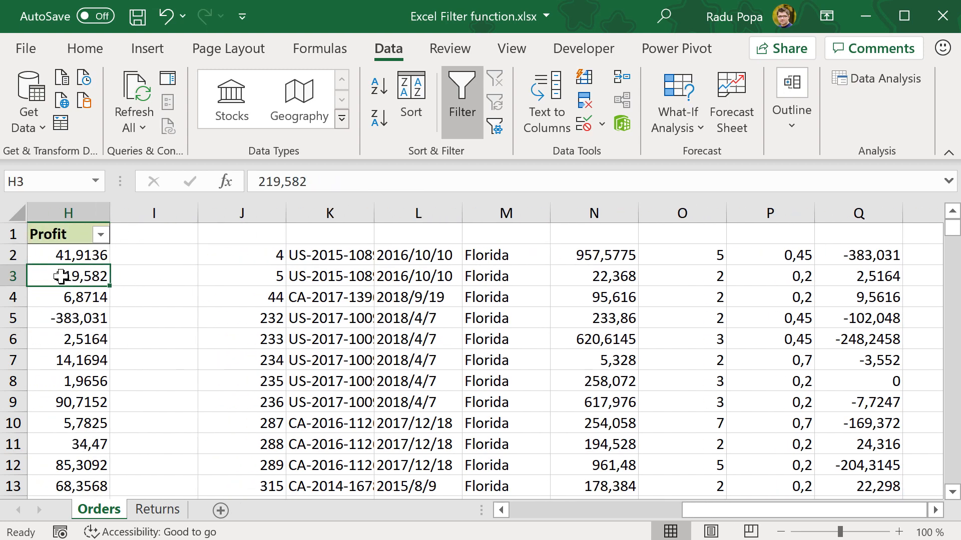
key("ctrl+Left")
left_click(433, 234)
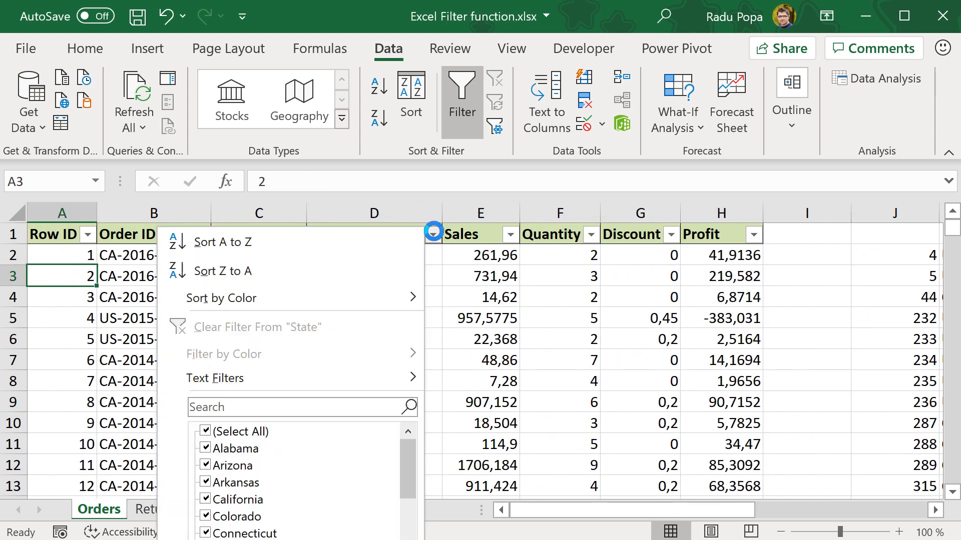
left_click(516, 306)
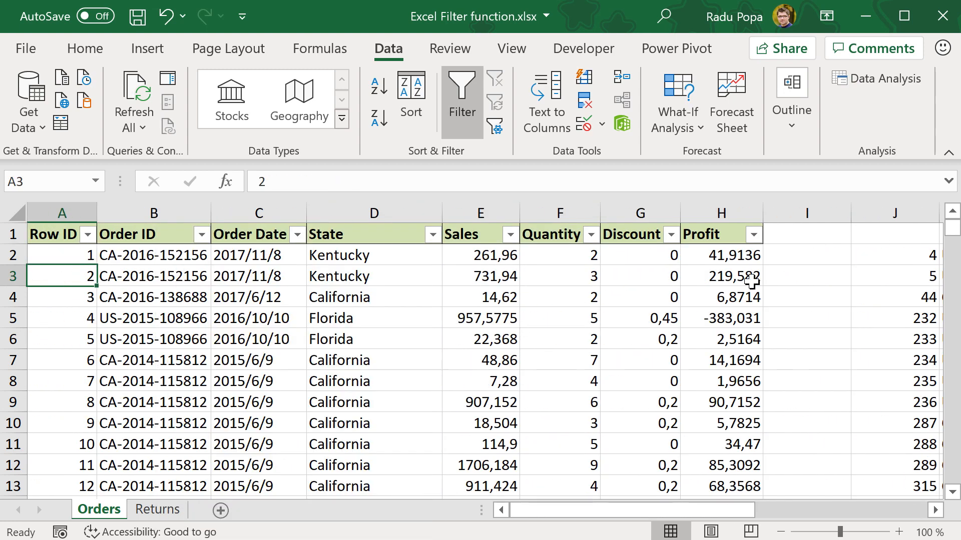
left_click(869, 253)
key("Right")
key("Right")
key("Right")
key("Right")
key("Right")
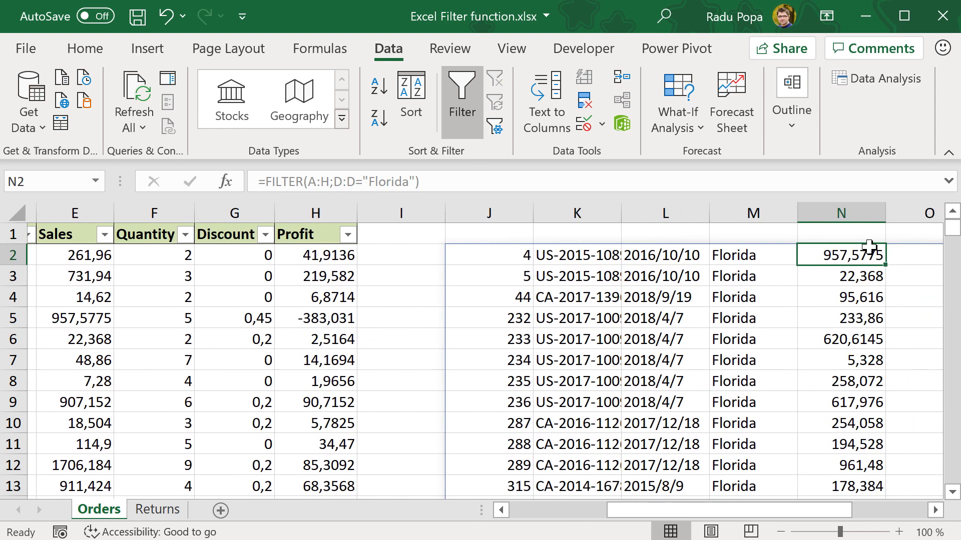
Step: Delete the FILTER formula from J2 and return to the beginning of row 2
left_click(391, 254)
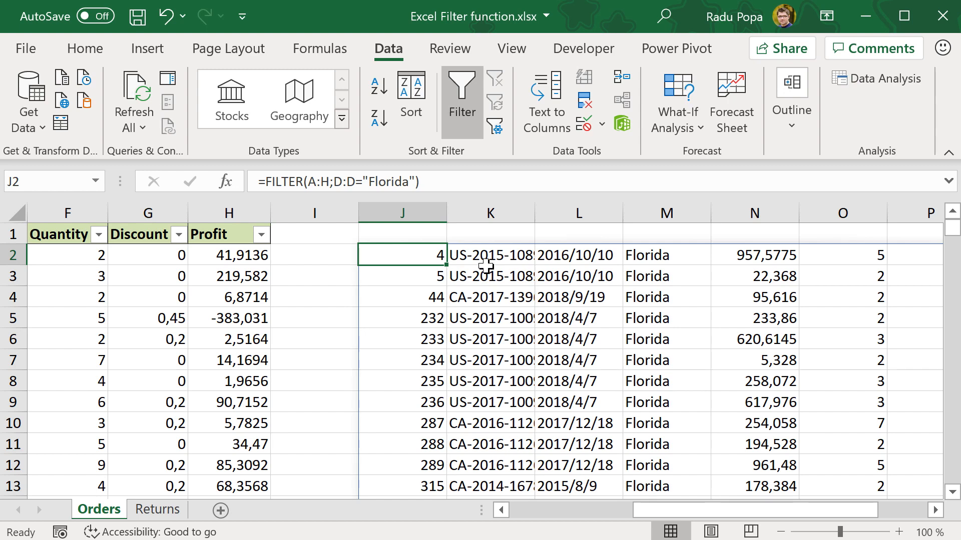
key("F2")
key("shift+Home")
key("BackSpace")
key("Return")
key("Up")
key("Left")
key("Left")
key("Left")
key("Left")
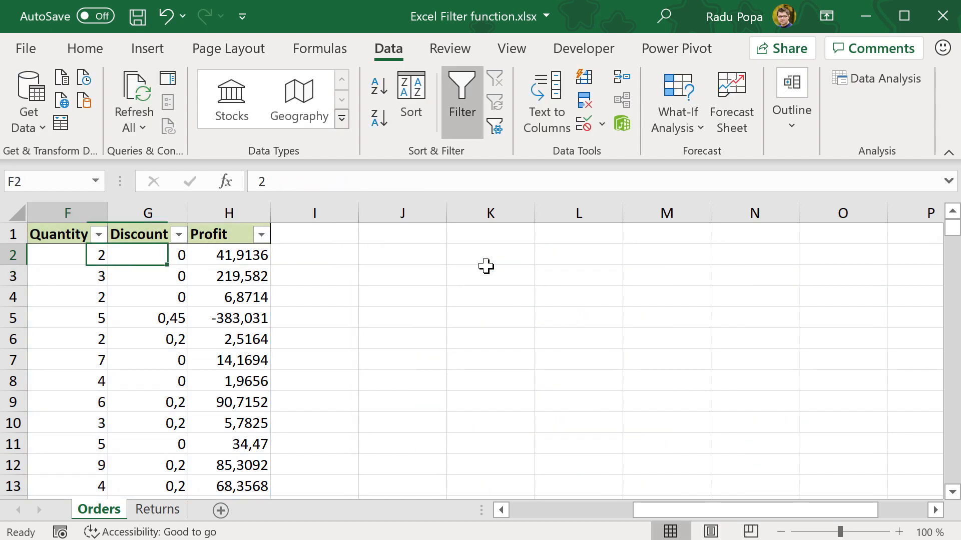
key("Home")
Step: Compare the columns of the Returns sheet with the Orders table, and select cell I2 beside the Orders data
left_click(158, 509)
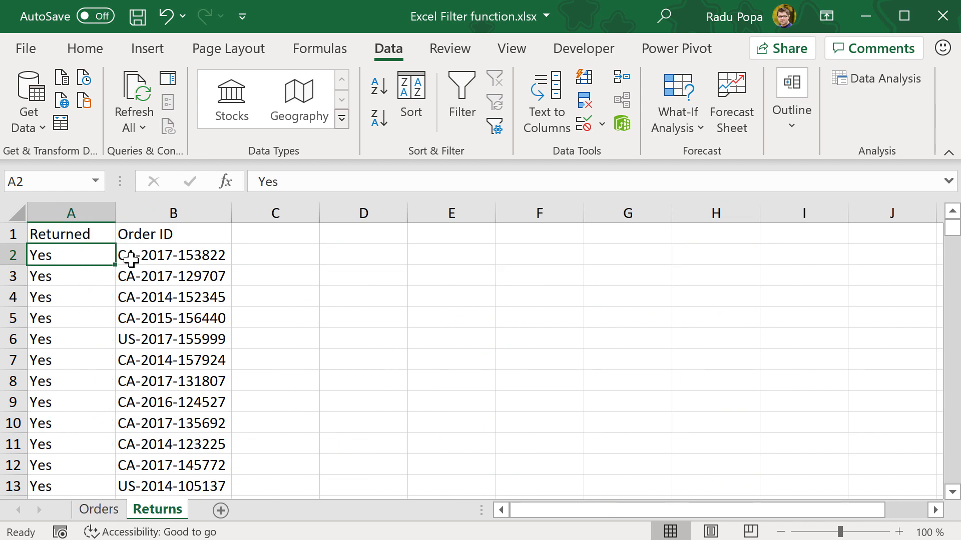
left_click(100, 498)
left_click(100, 509)
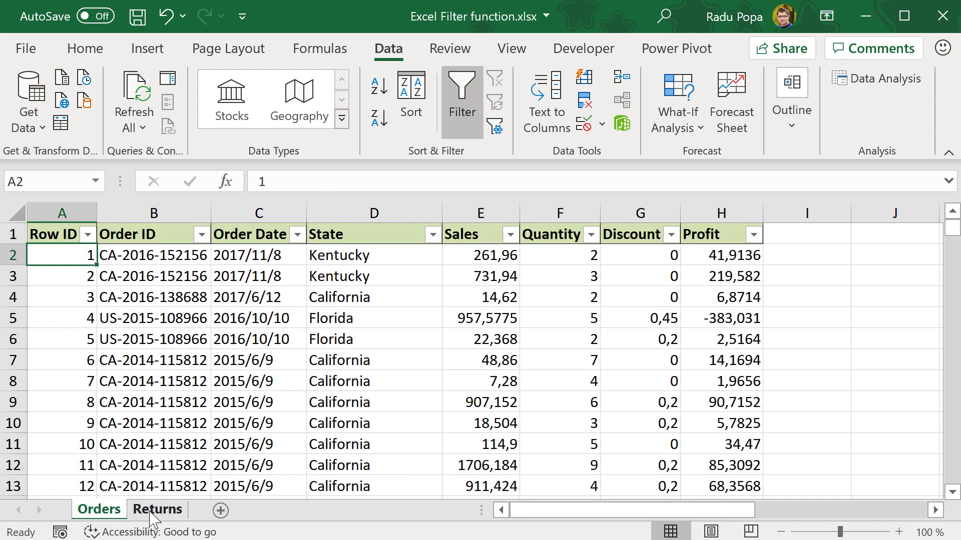
left_click(156, 512)
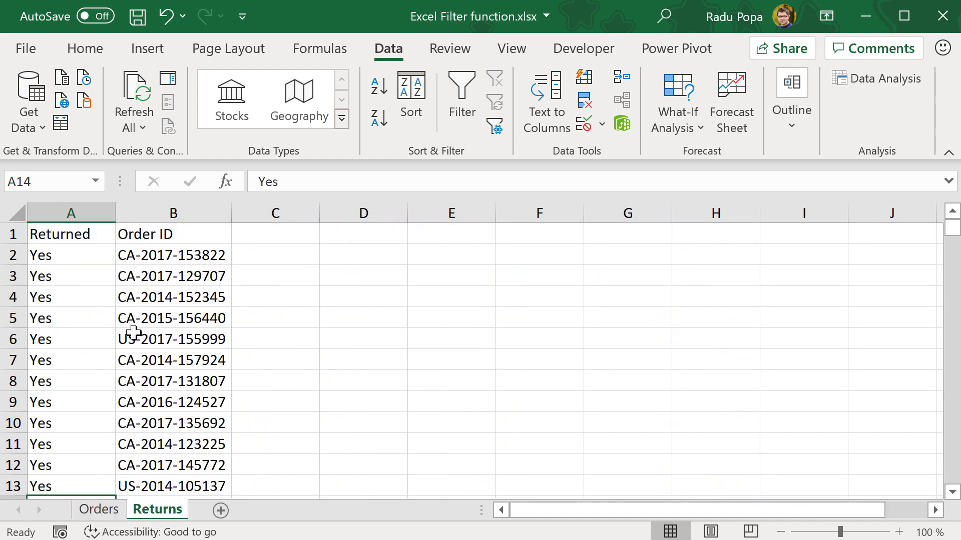
left_click(107, 511)
left_click(800, 255)
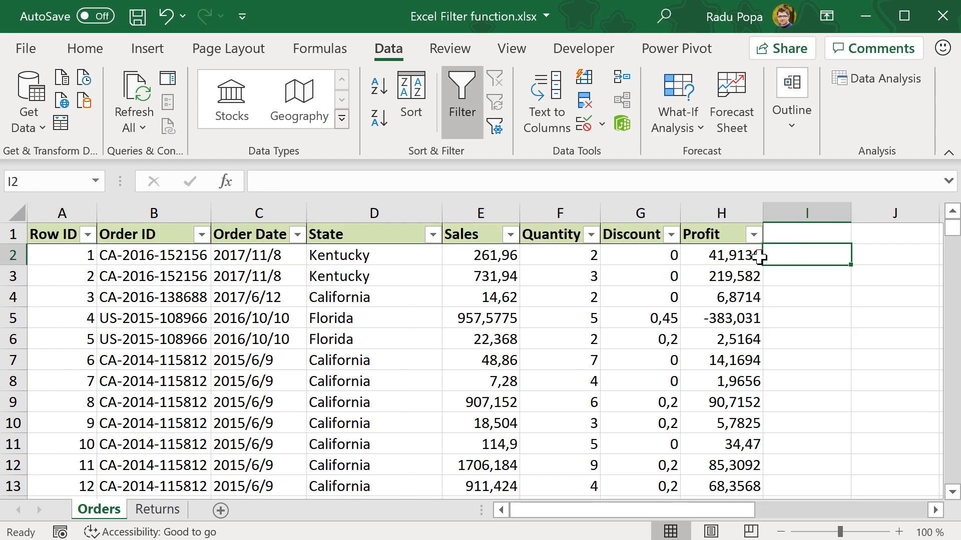
left_click(156, 511)
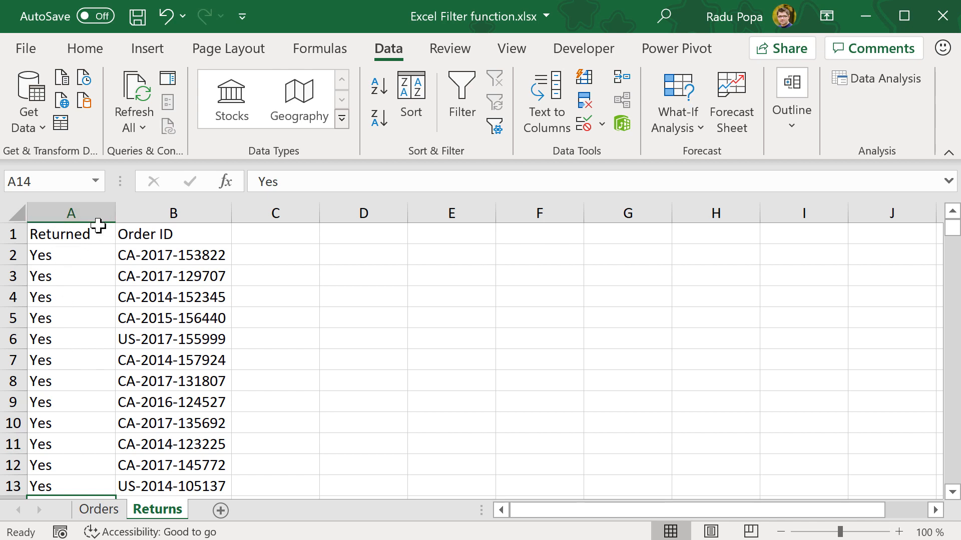
left_click(99, 511)
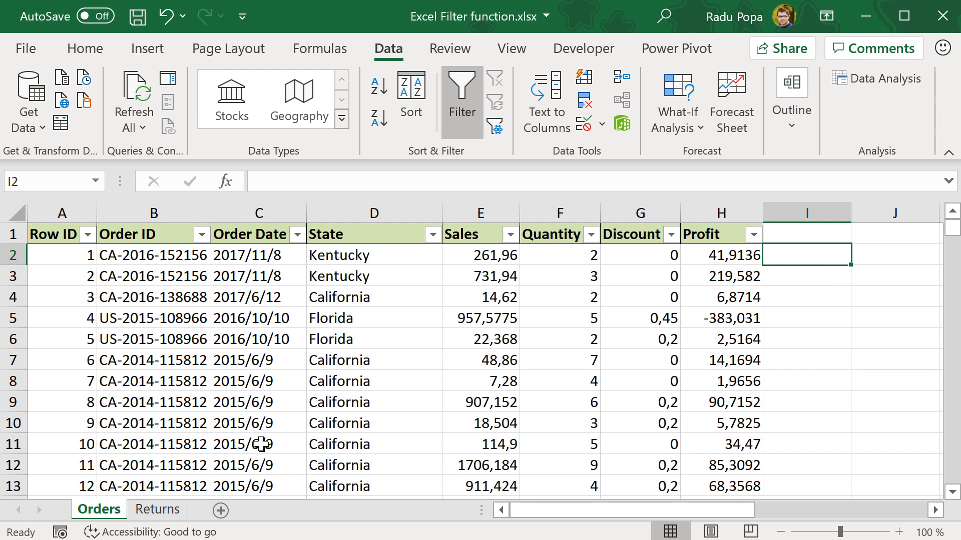
left_click(156, 511)
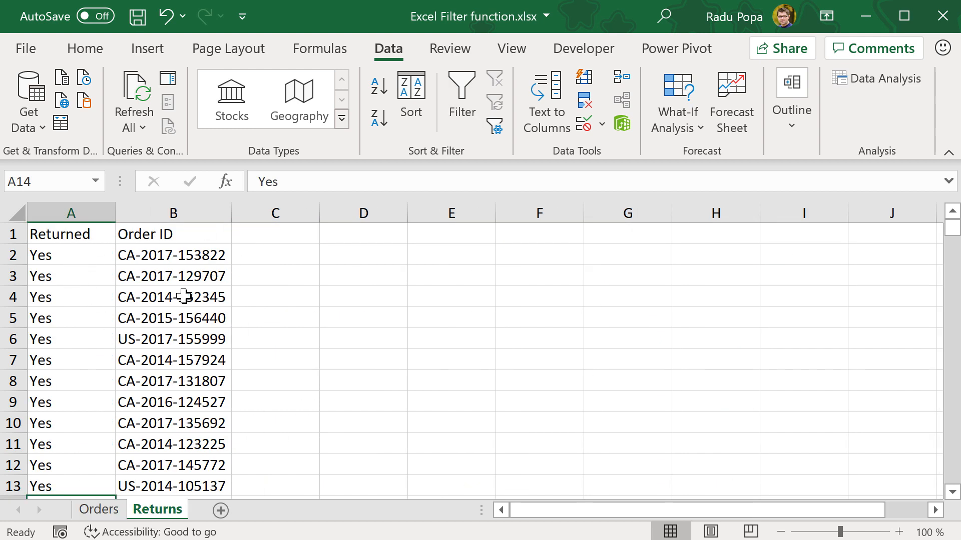
left_click(98, 510)
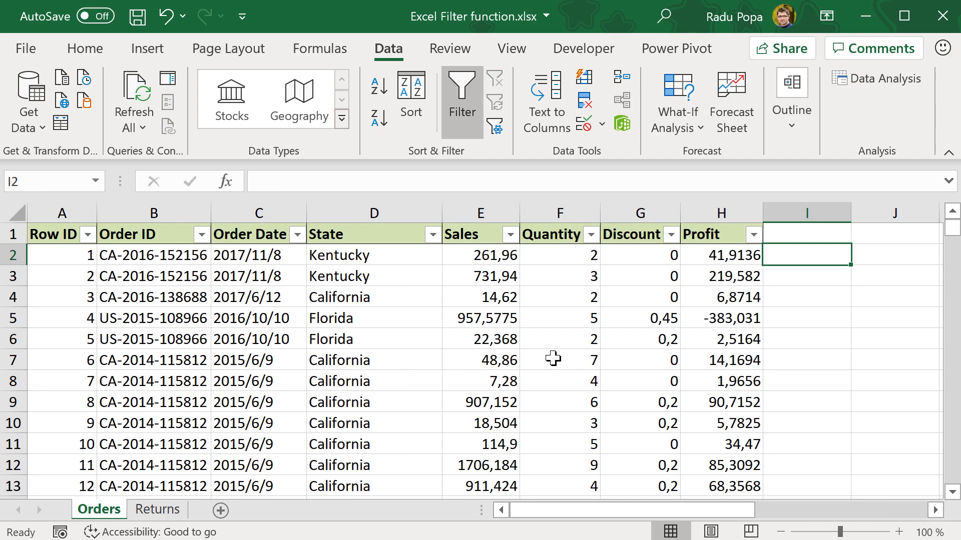
Step: Start a FILTER formula in I2 and go to the Returns sheet for its array argument
type("=fil")
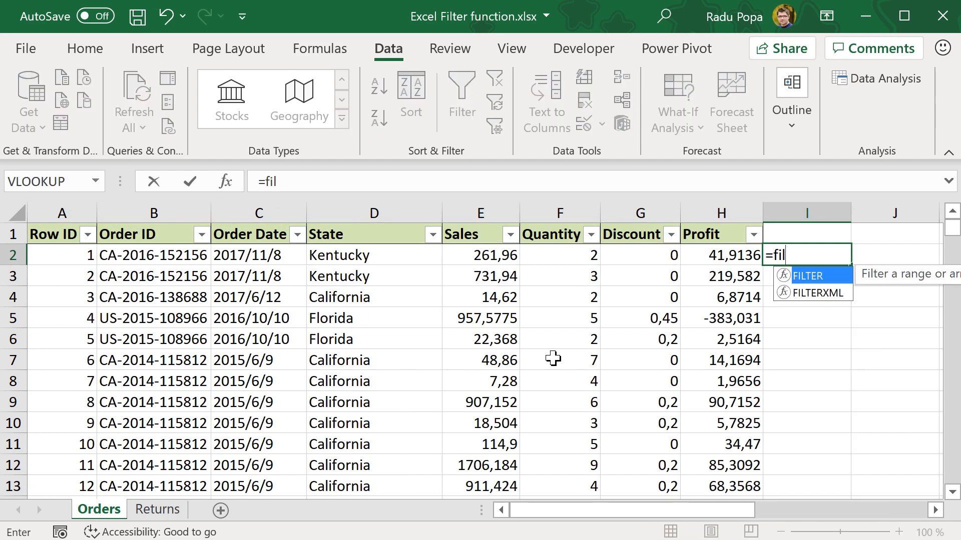
key("Tab")
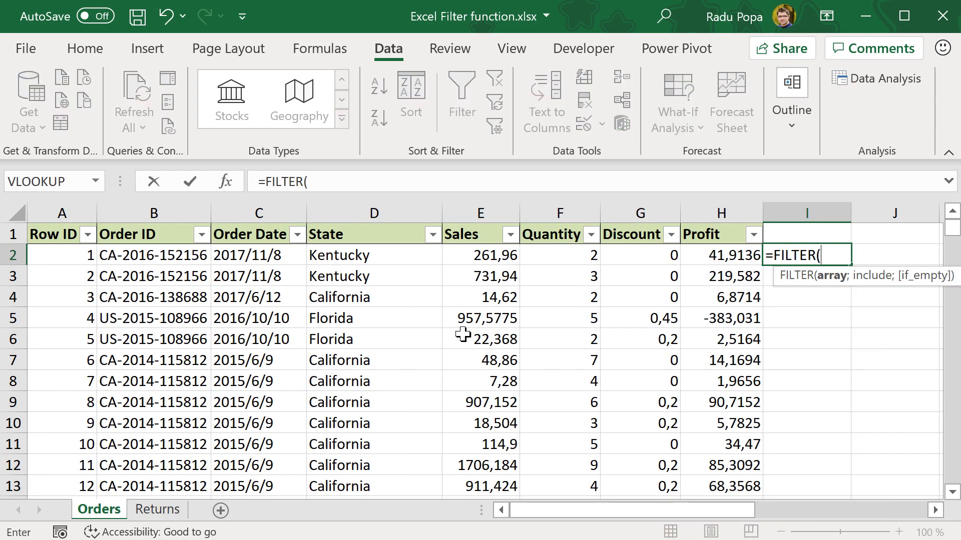
left_click(146, 511)
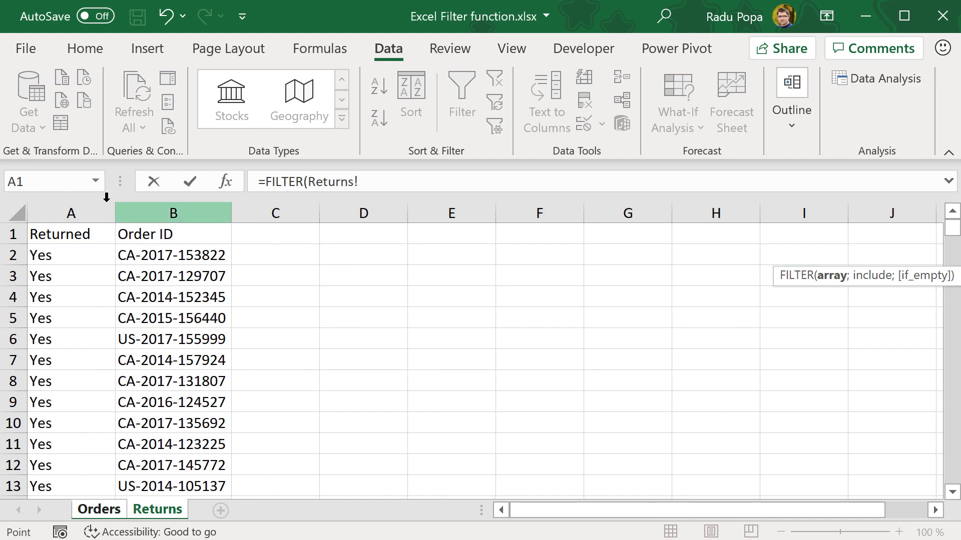
left_click(61, 207)
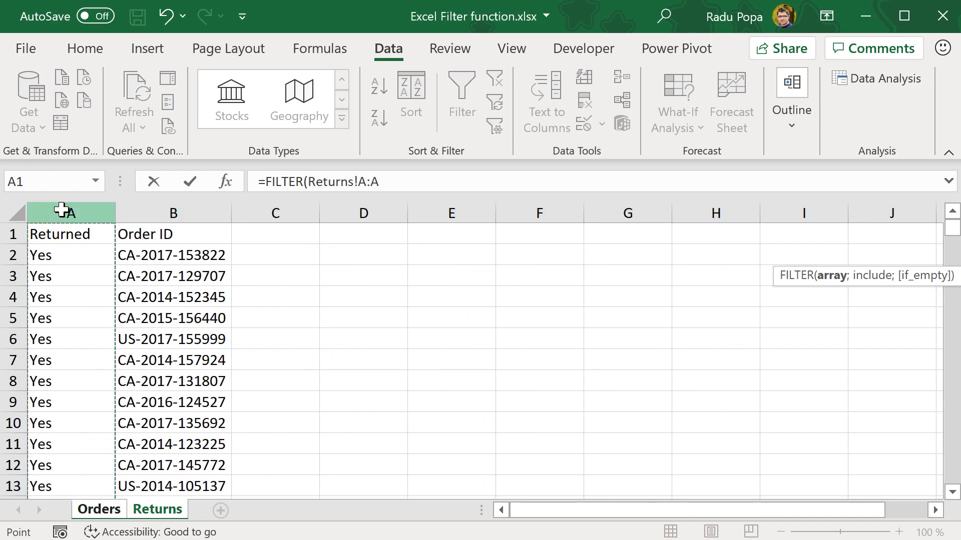
type(";")
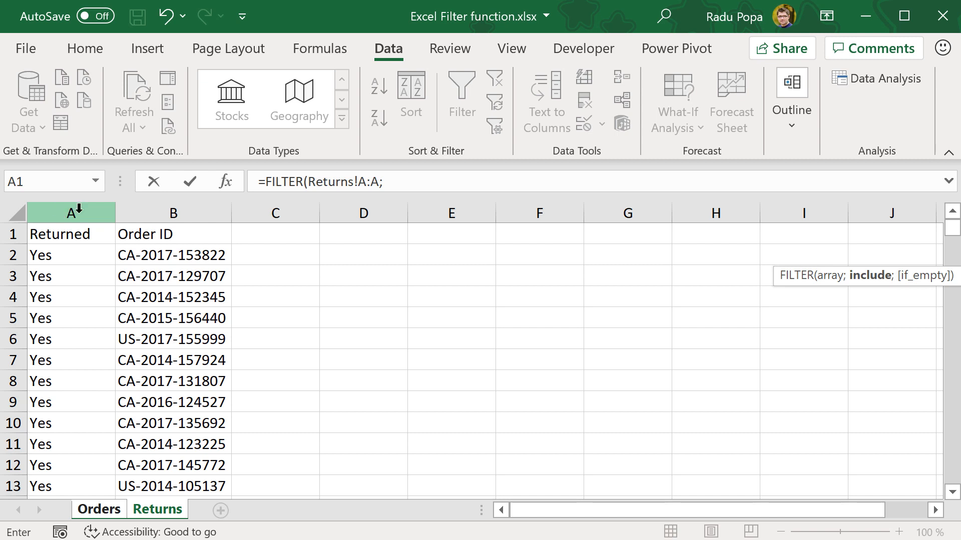
left_click(189, 209)
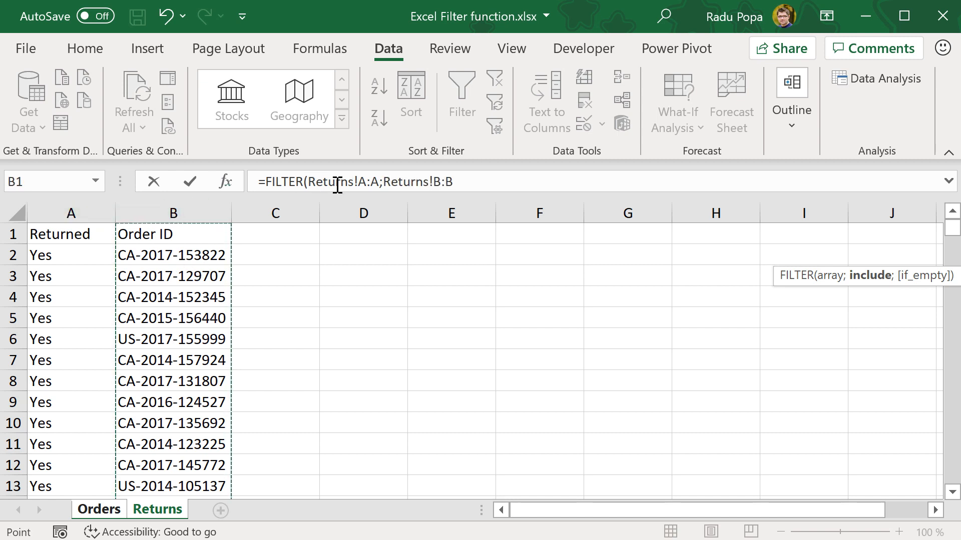
left_click_drag(307, 182, 571, 203)
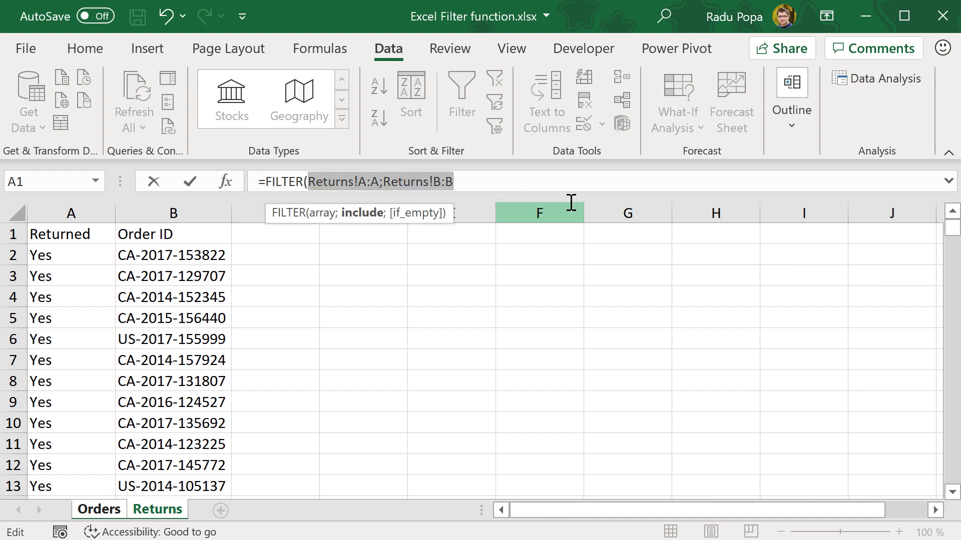
key("BackSpace")
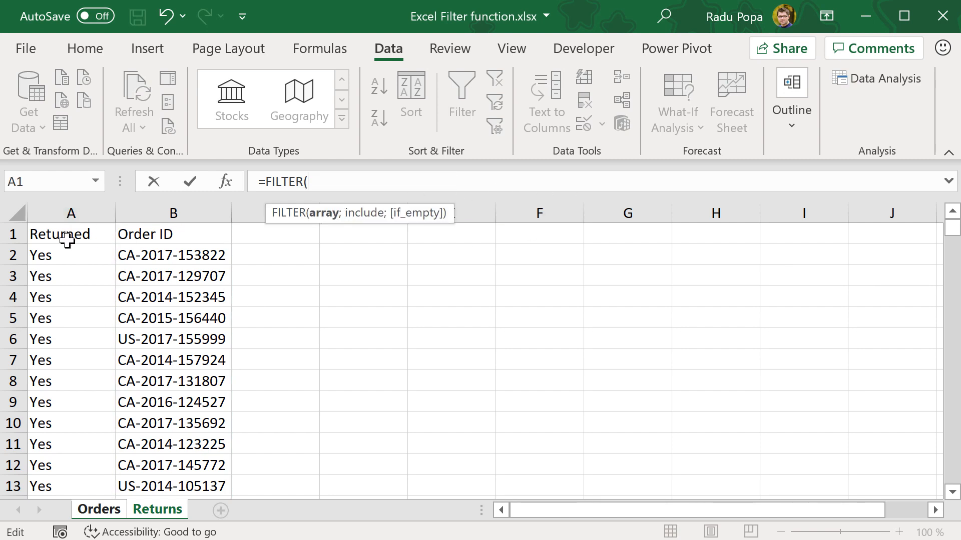
Step: Set the FILTER array to the Returned column as the absolute range Returns!$A$1:$A$297
left_click(67, 237)
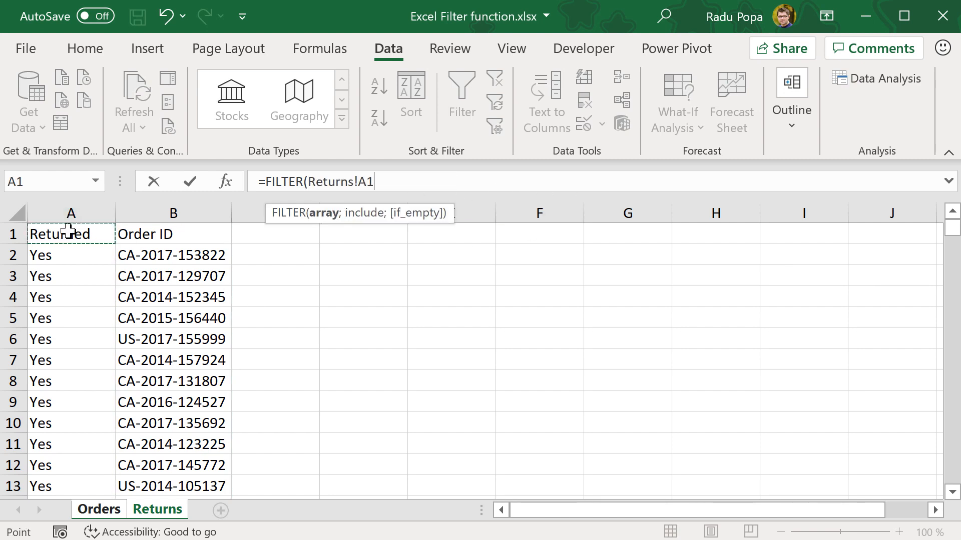
key("ctrl+shift+Down")
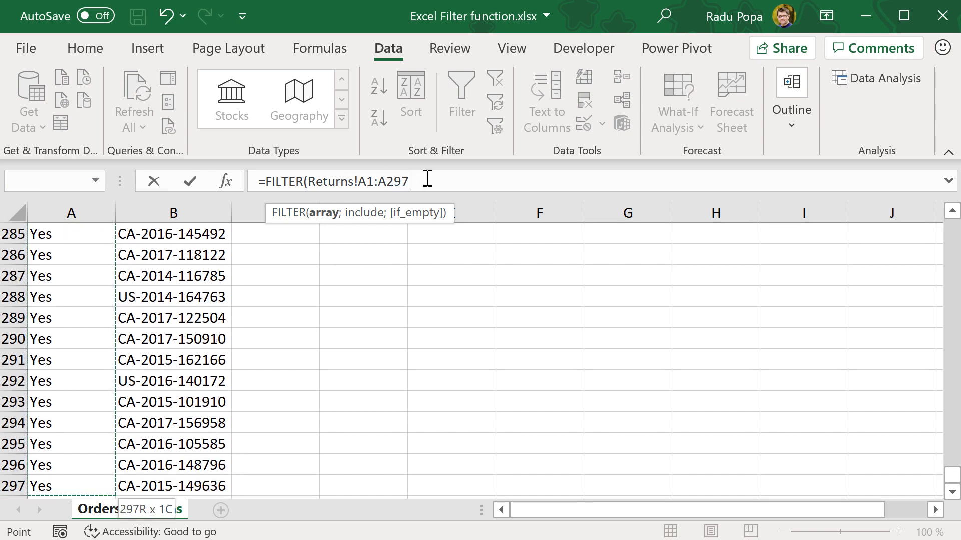
left_click(366, 183)
key("shift+End")
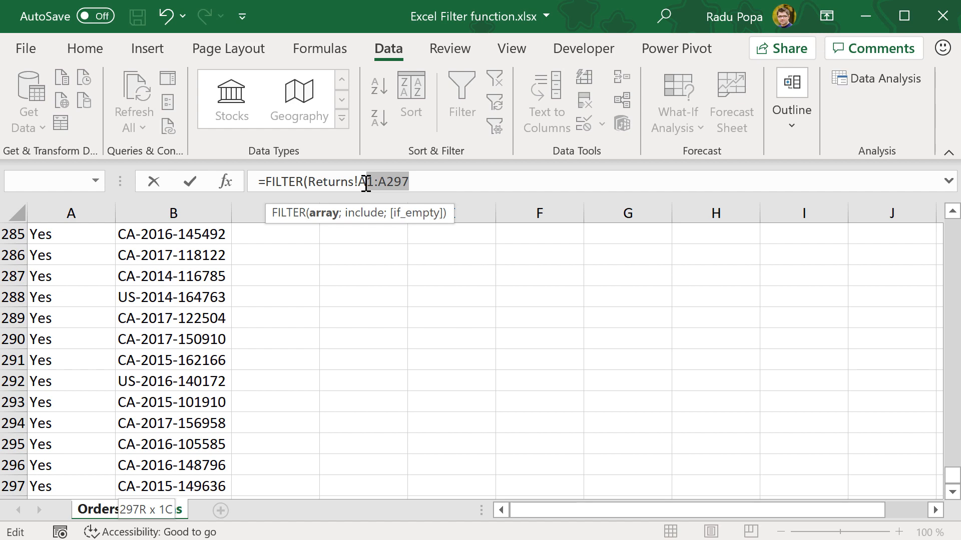
key("F4")
left_click(497, 180)
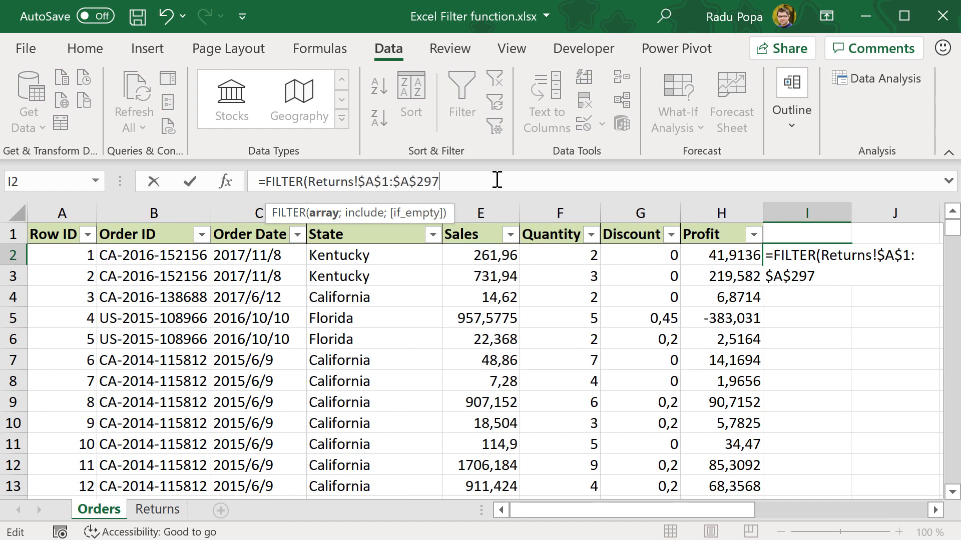
type(";")
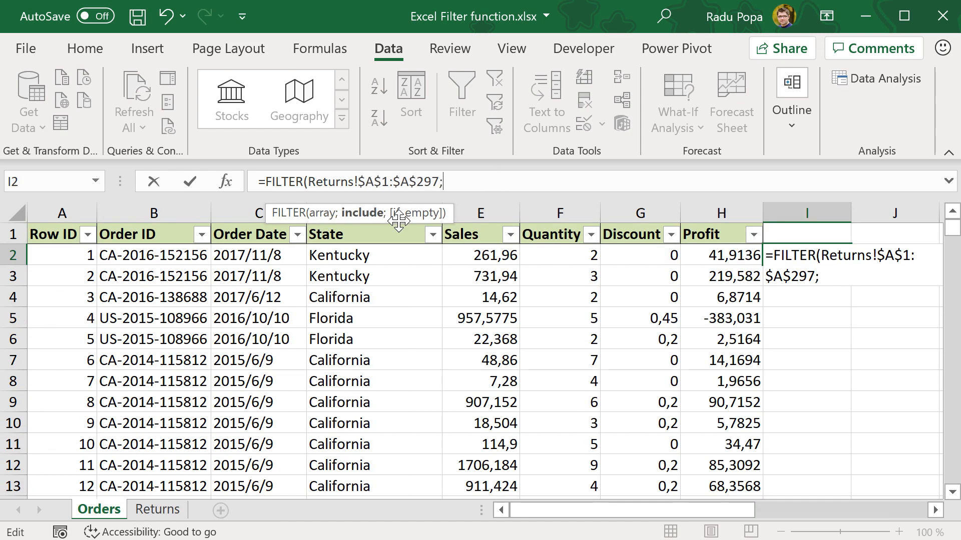
Step: Set the include condition to match the Returns Order IDs in B1:B297 with cell B2 of the Orders sheet
left_click(151, 509)
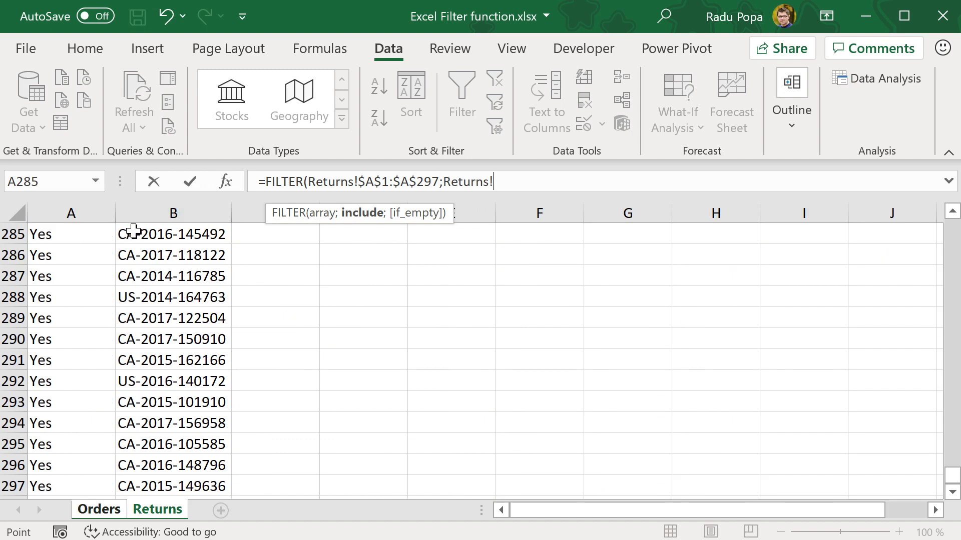
left_click(179, 455)
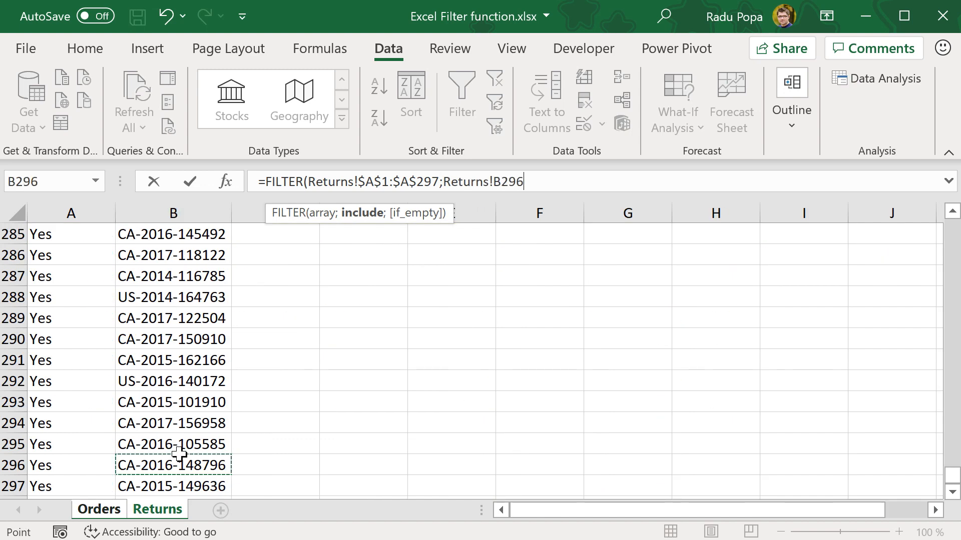
key("Down")
key("ctrl+shift+Up")
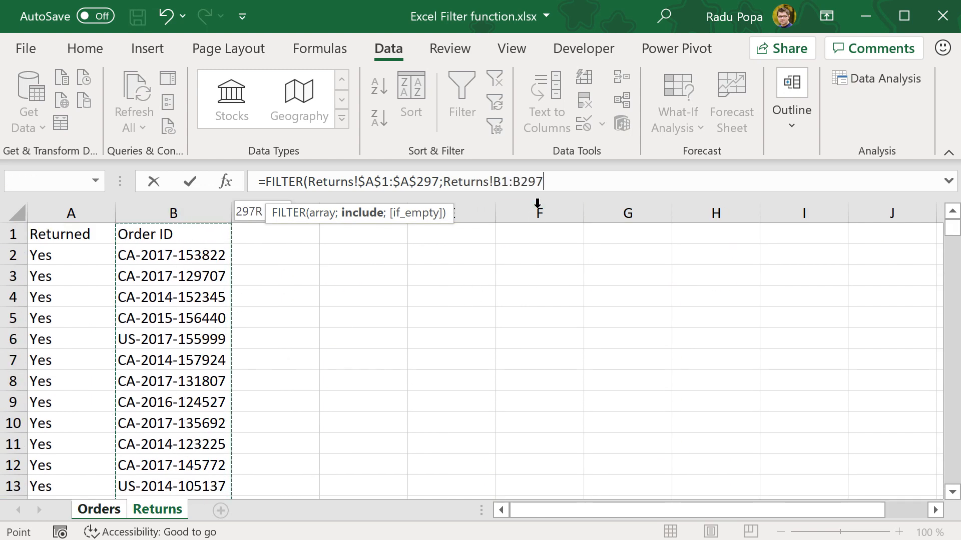
type("=")
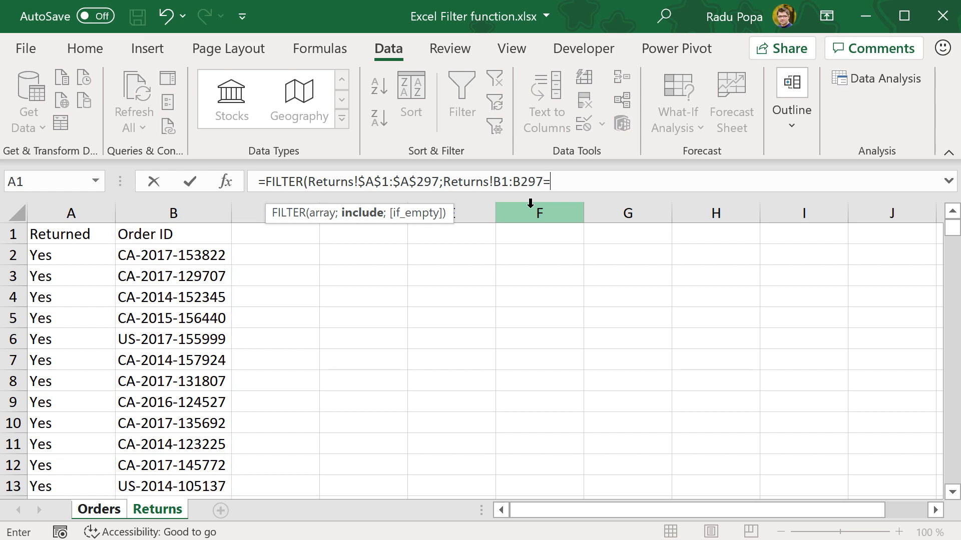
left_click(96, 510)
left_click(182, 256)
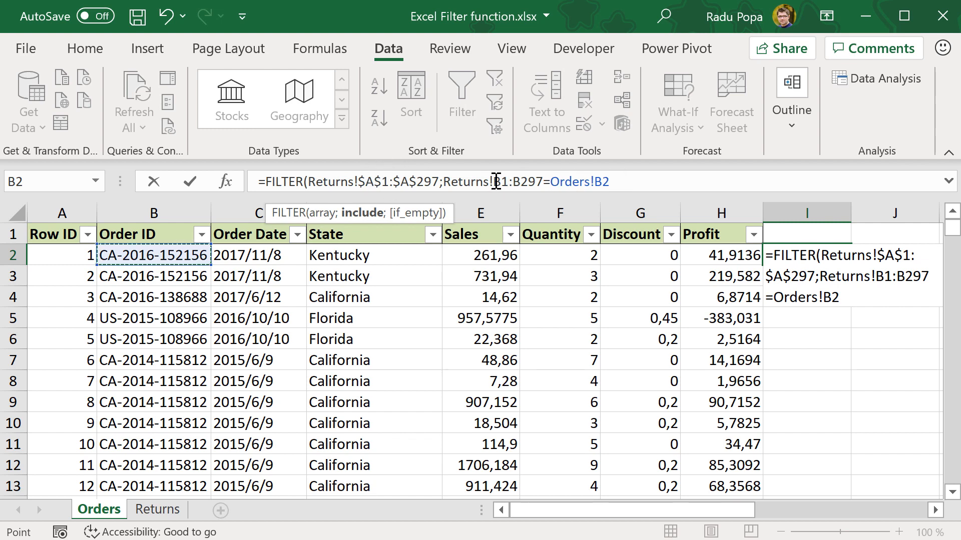
Step: Make the Order ID range absolute as $B$1:$B$297 and enter the formula in I2
left_click_drag(496, 181, 530, 181)
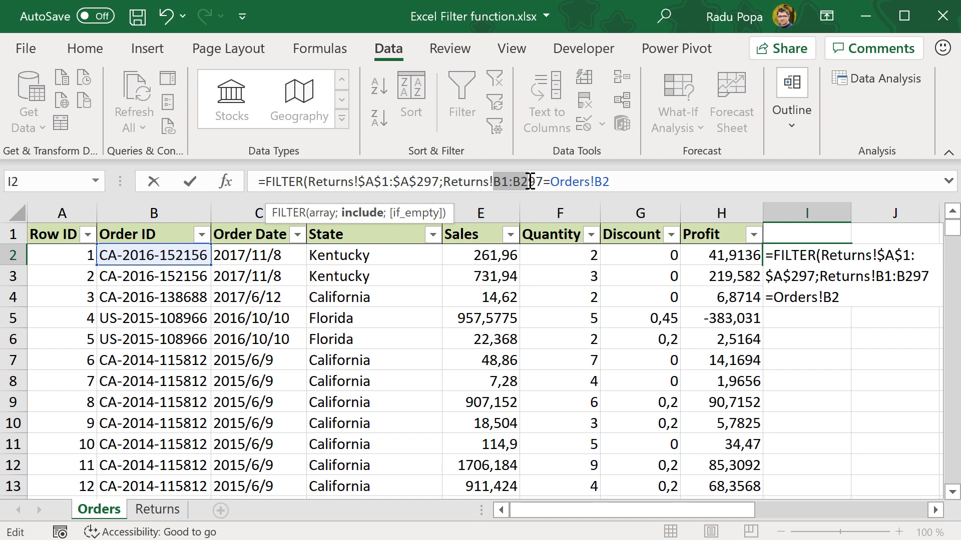
key("F4")
left_click(666, 179)
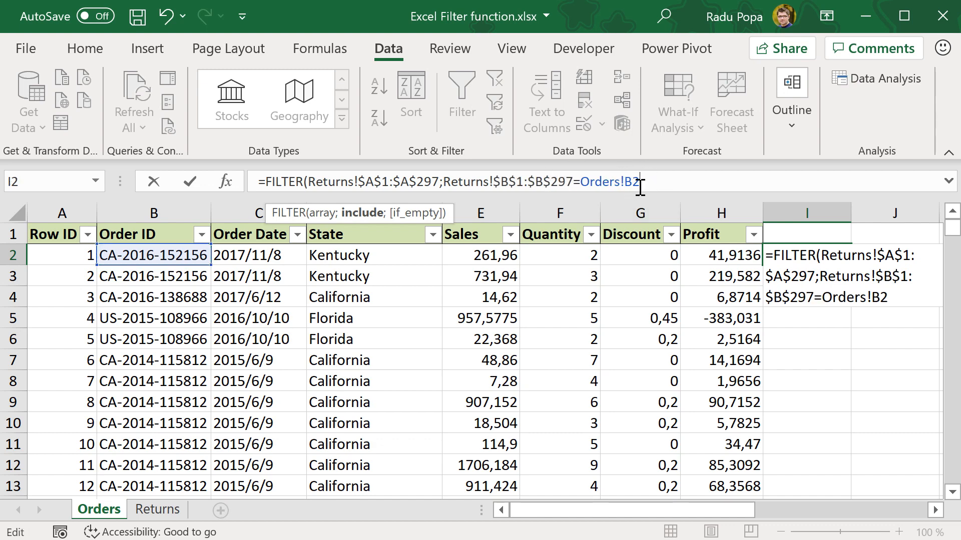
key("Return")
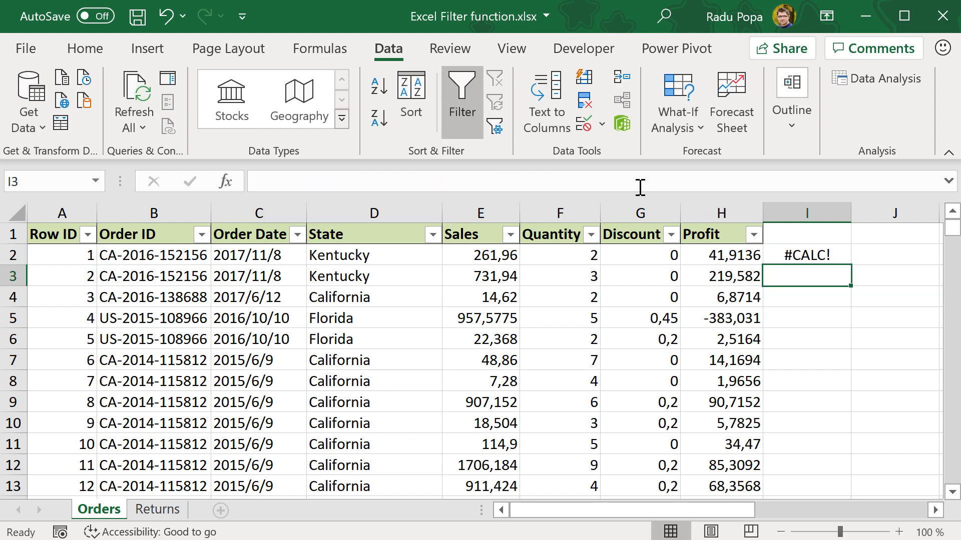
Step: Fill the I2 formula down column I and check its results against the order IDs in rows 20 to 22
left_click(824, 249)
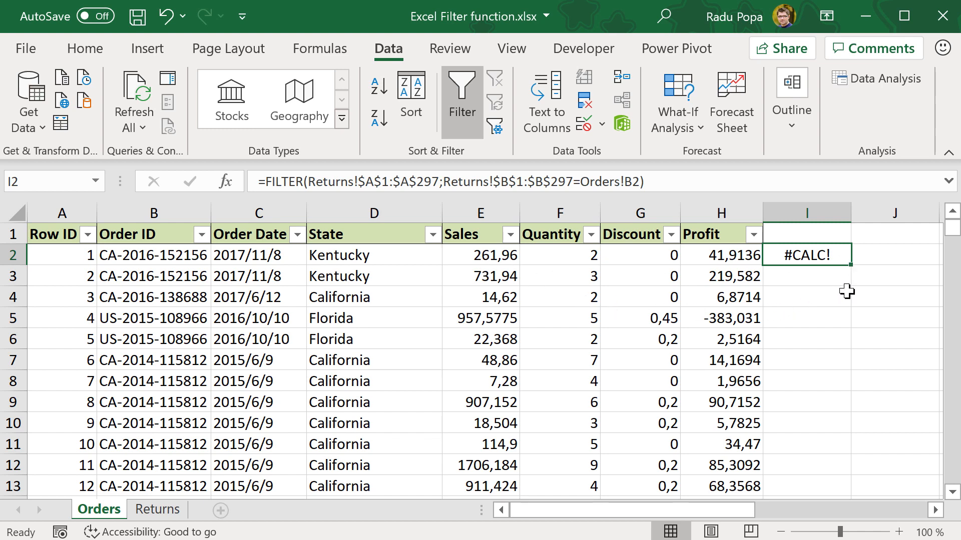
double_click(850, 265)
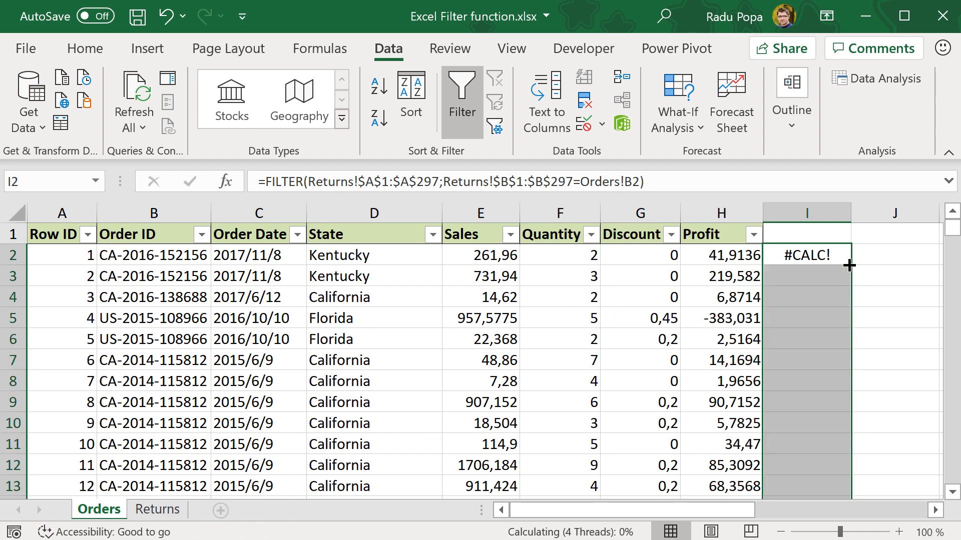
scroll(837, 351, "down", 5)
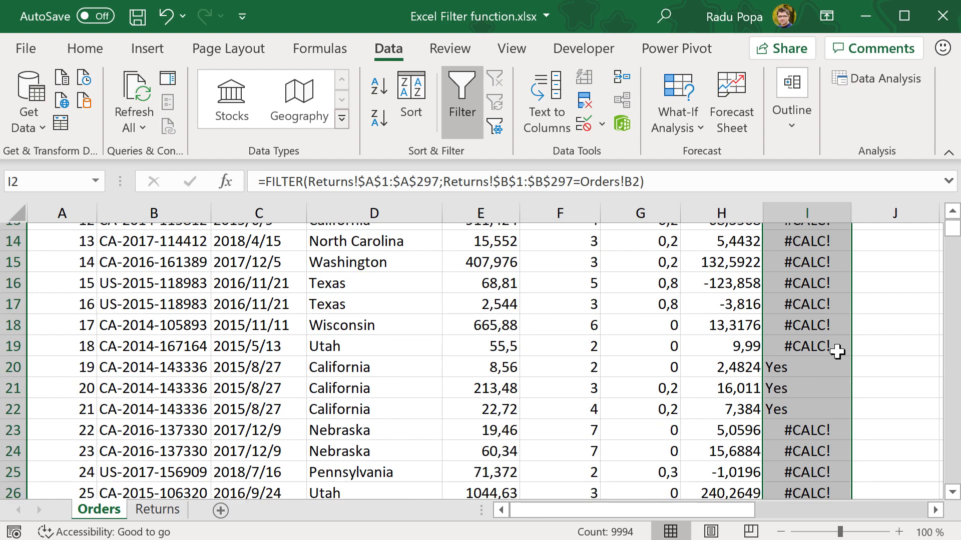
left_click(810, 320)
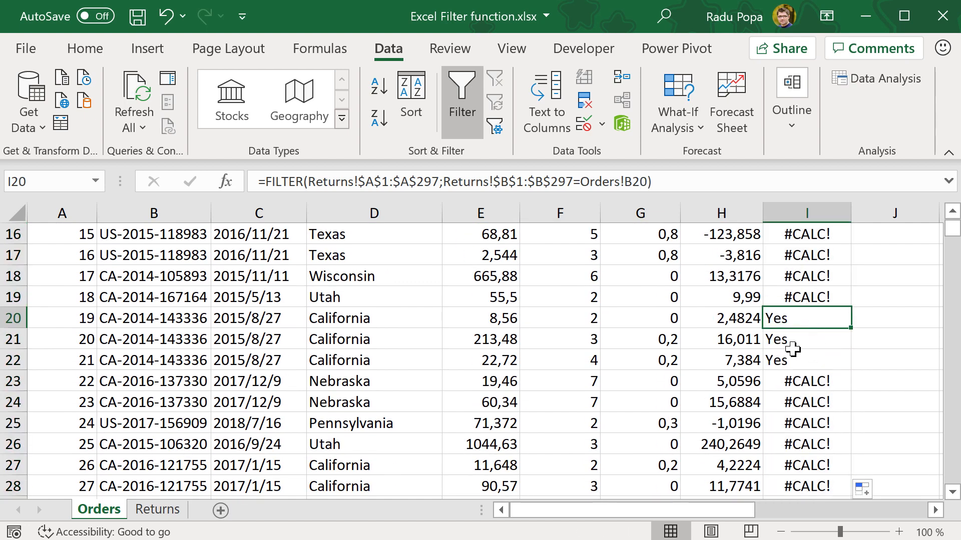
left_click_drag(148, 320, 157, 357)
Step: Wrap the I2 FILTER formula in IFERROR with "No" as the fallback value, and fill it down column I
scroll(156, 356, "up", 5)
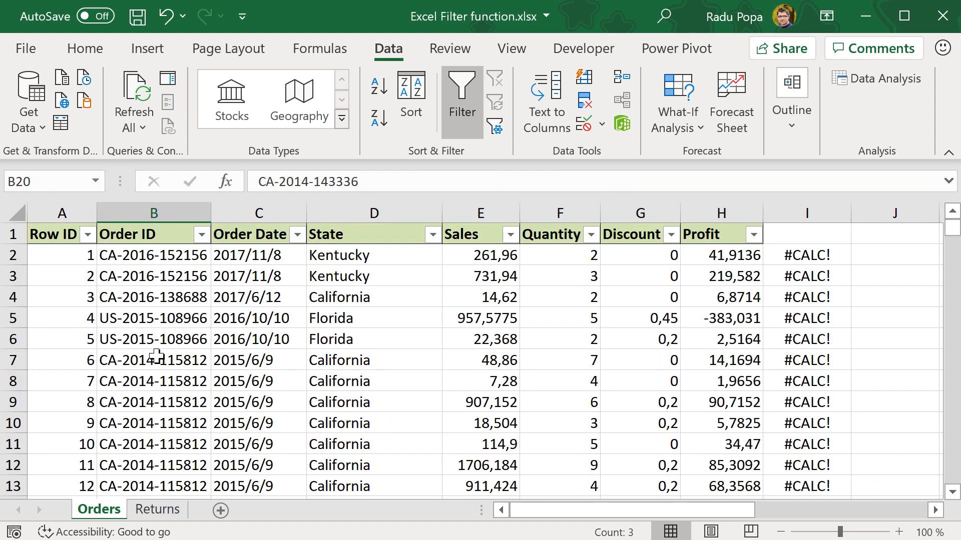
left_click(804, 250)
left_click(270, 184)
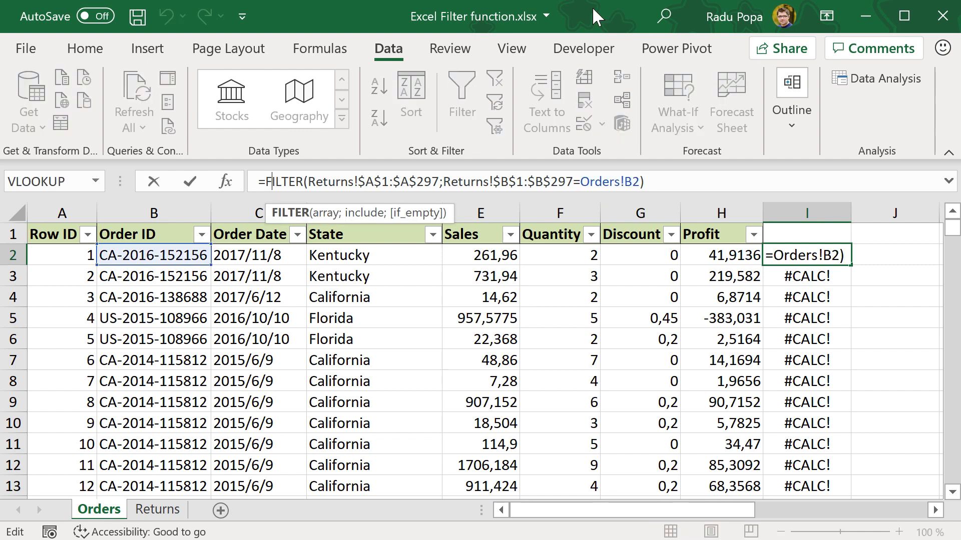
type("IF")
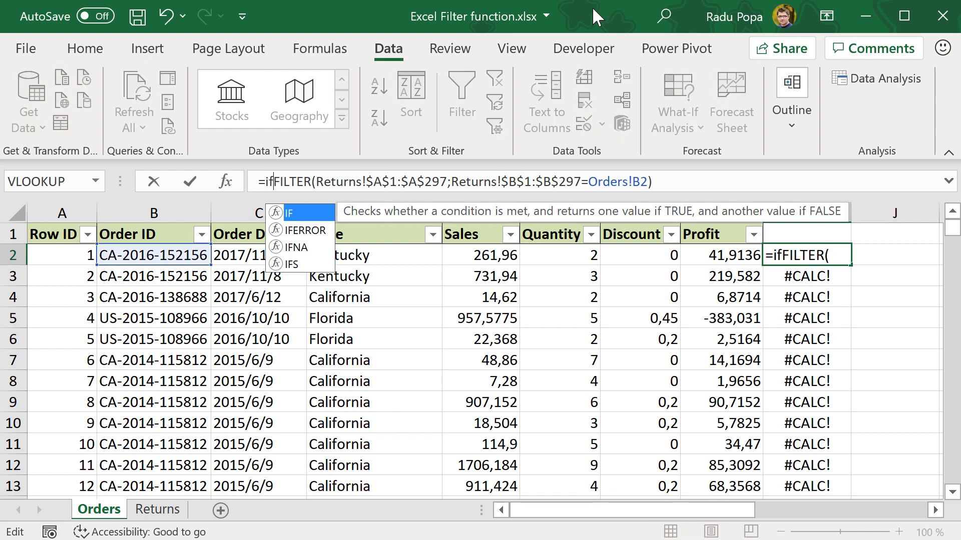
key("Down")
key("Tab")
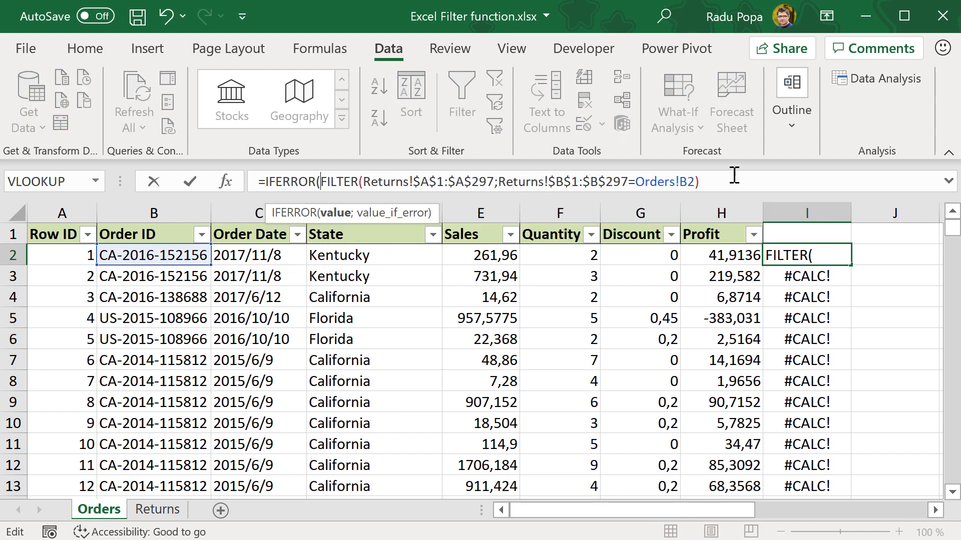
type(";")
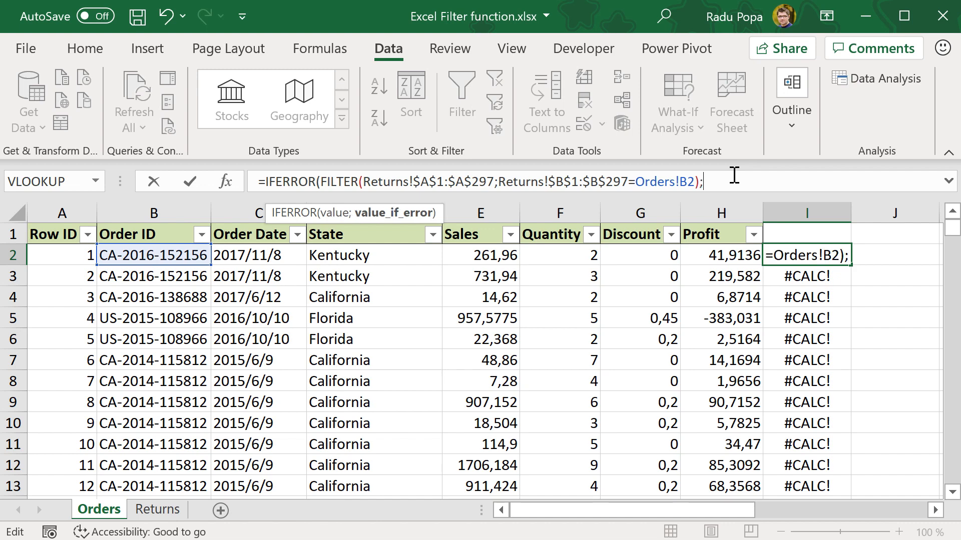
type("\"No")
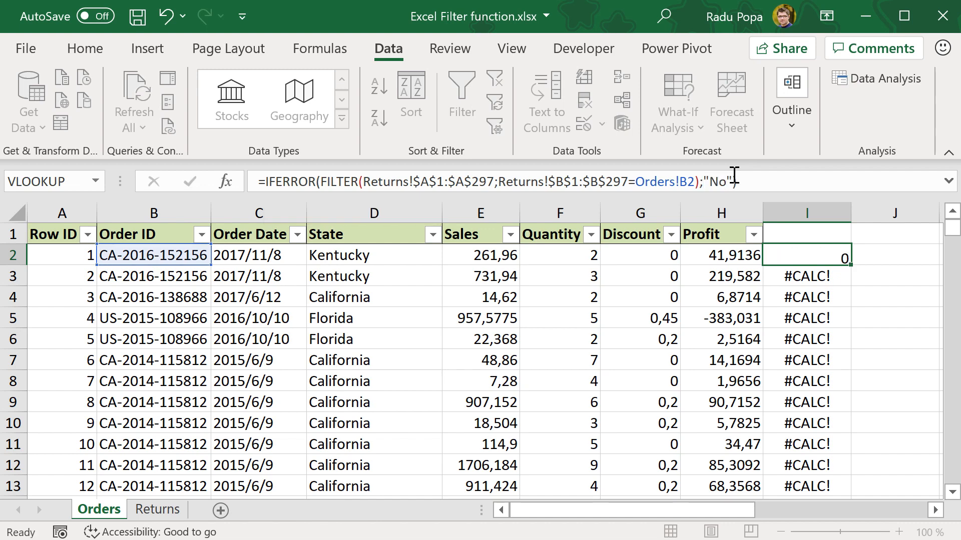
left_click(870, 258)
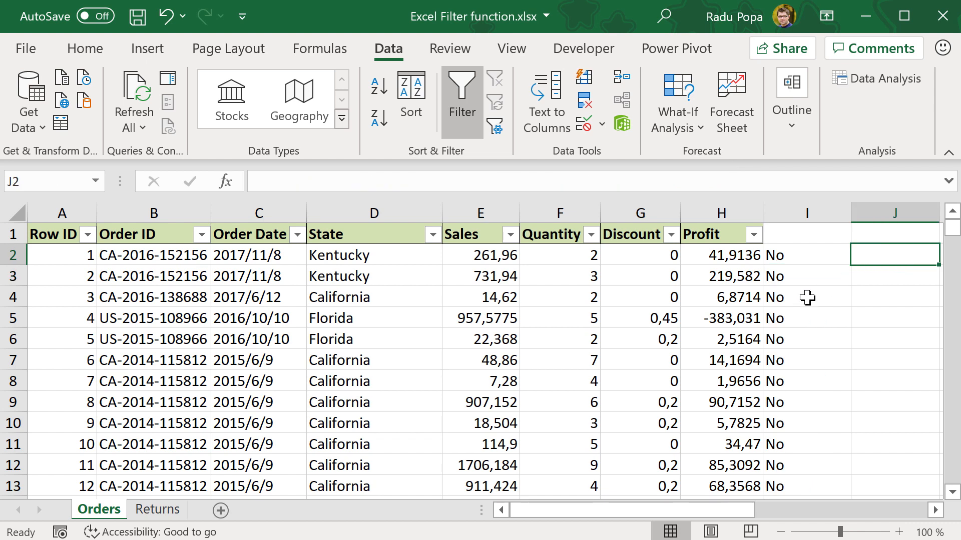
Step: Review the combined IFERROR and FILTER formula in I2 and the Orders data in row 3
left_click(804, 255)
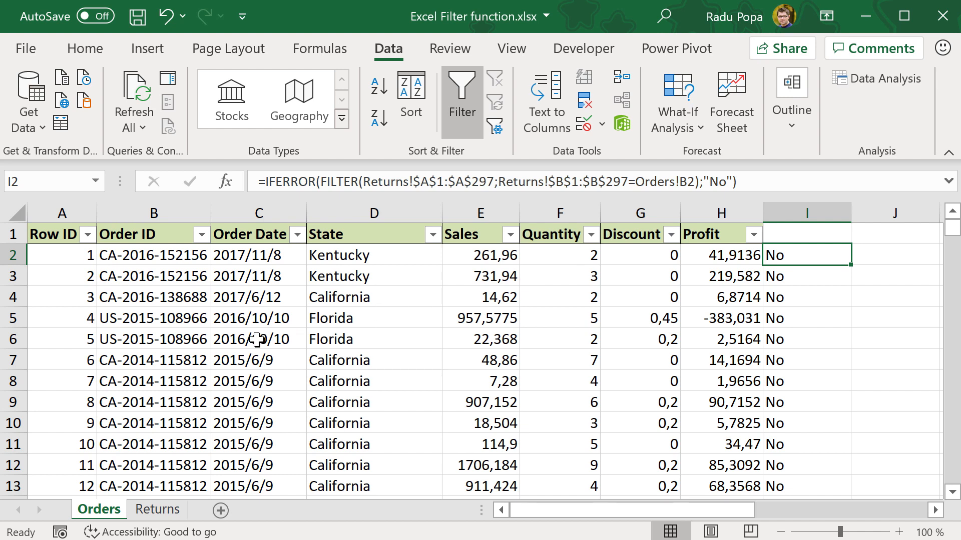
left_click(75, 276)
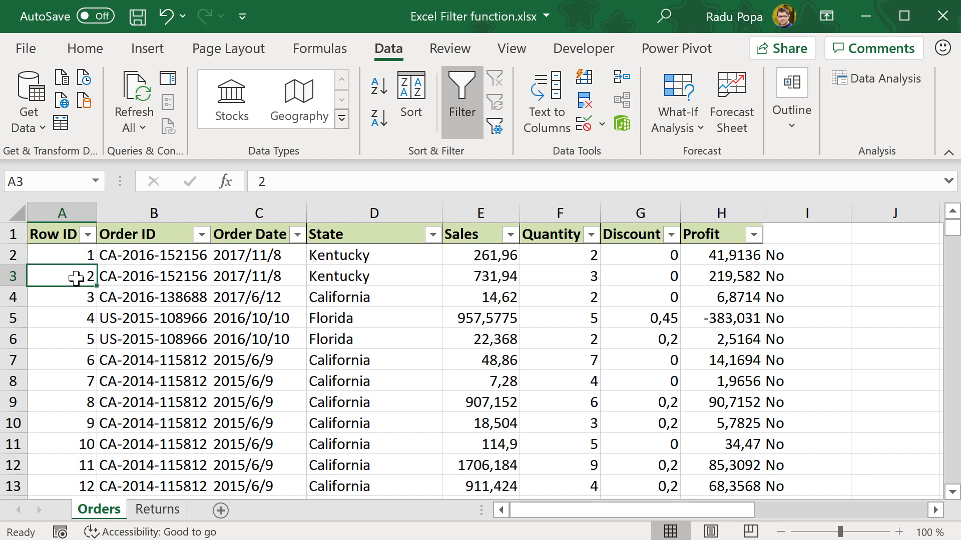
left_click(485, 276)
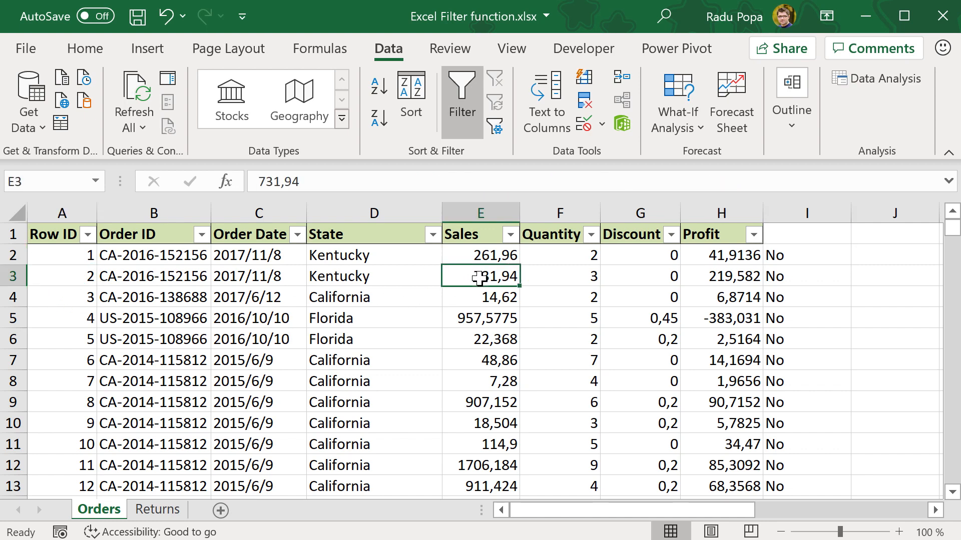
Step: Copy the Row ID and Order ID from A3:B3 into J3:K3 as lookup values
left_click(76, 276)
left_click(125, 278)
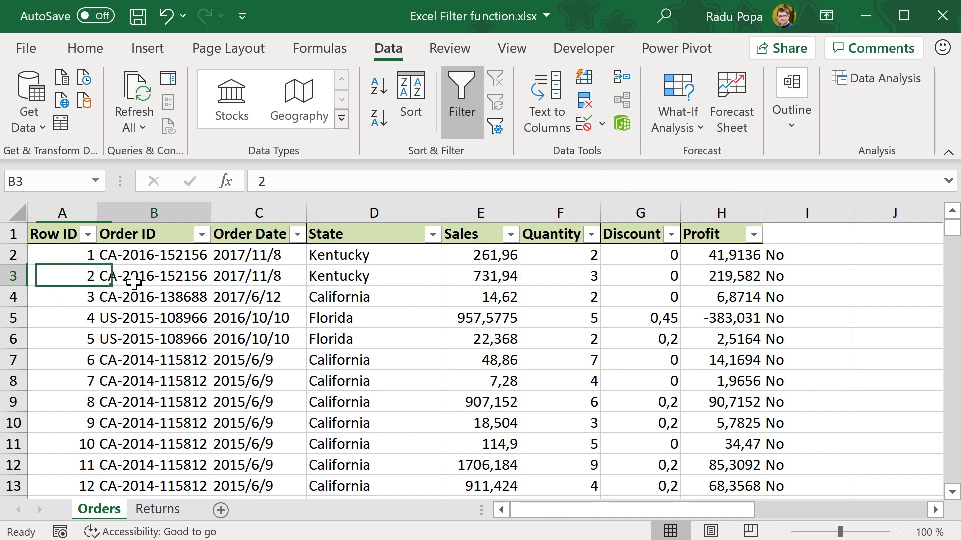
left_click_drag(70, 274, 136, 272)
key("ctrl+c")
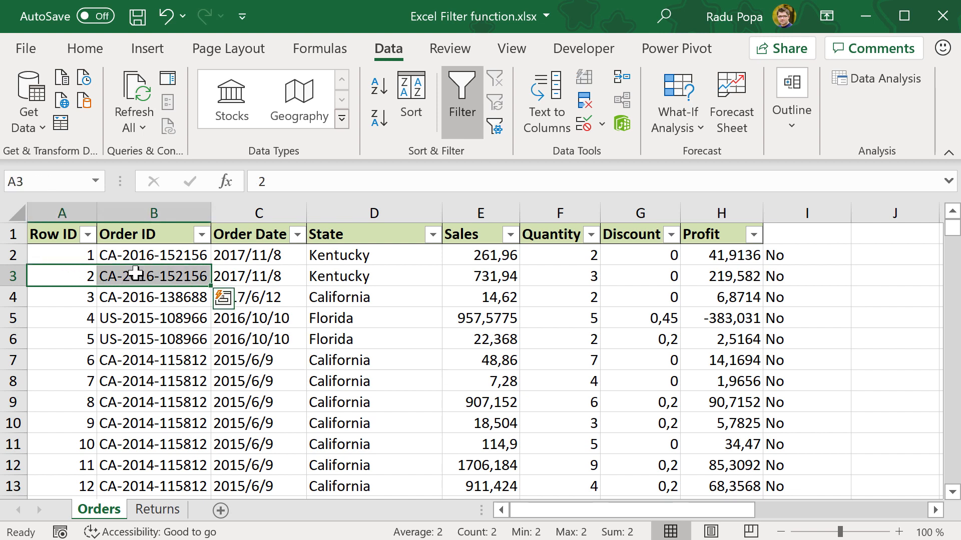
left_click(901, 272)
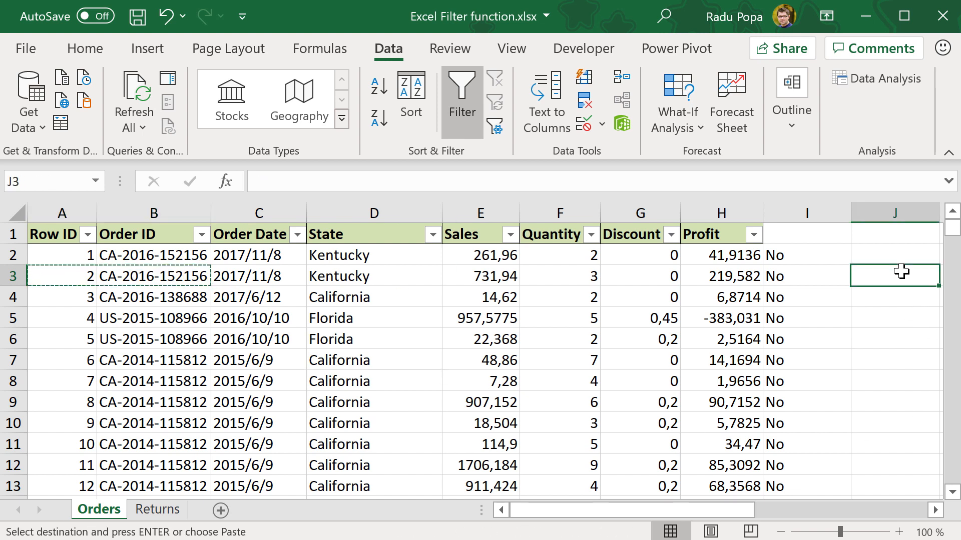
key("ctrl+v")
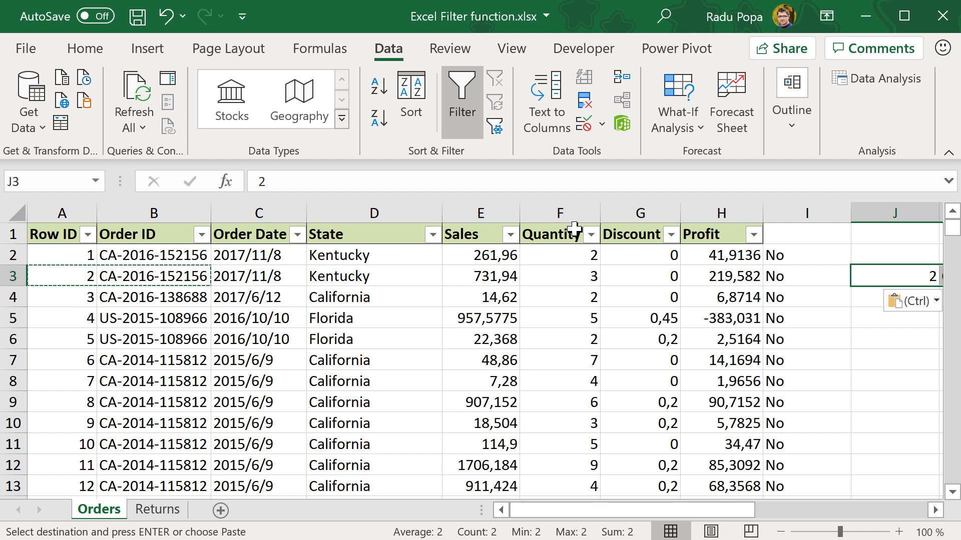
Step: Hide the Order Date and State columns, C and D
left_click_drag(232, 211, 370, 238)
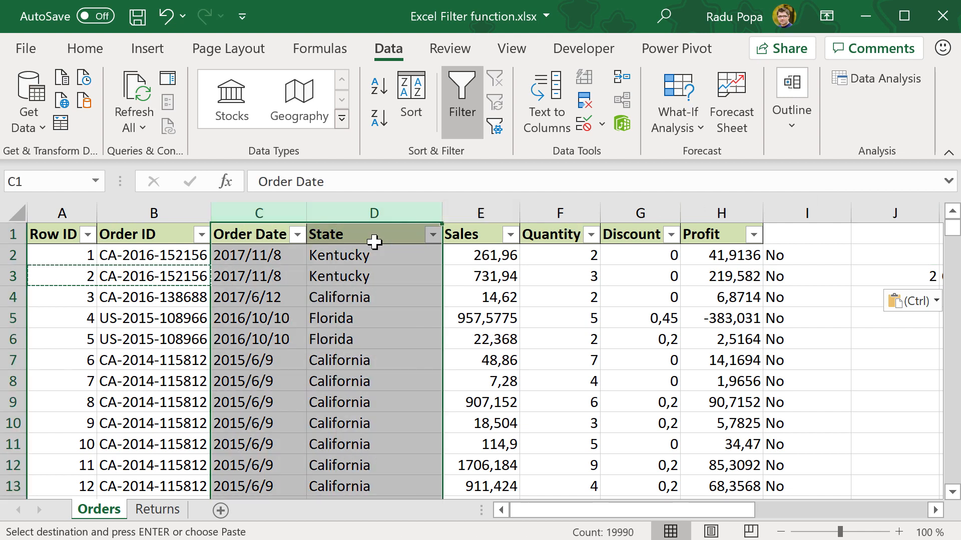
right_click(374, 243)
left_click(431, 440)
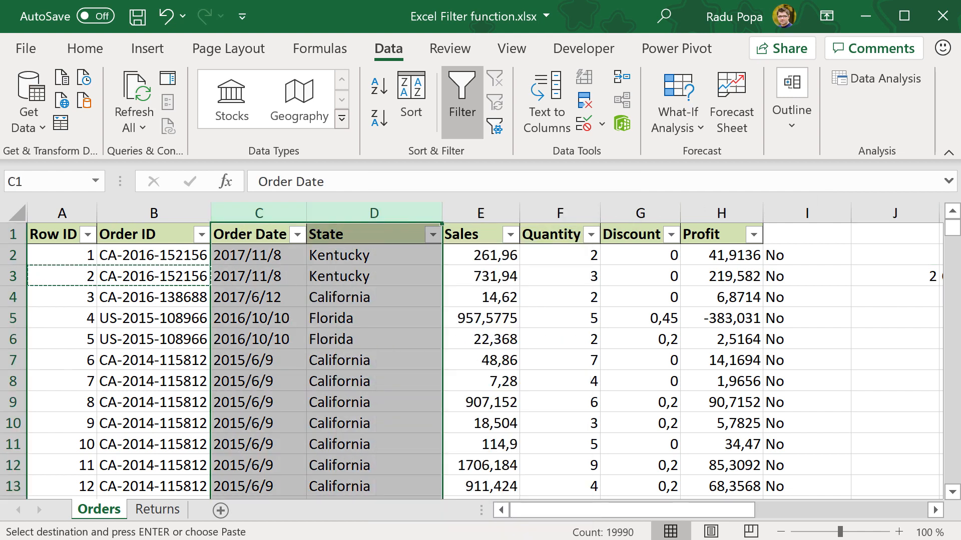
left_click(418, 320)
Step: Start a FILTER formula in K4 with the Sales column E:E as the array argument
left_click(654, 298)
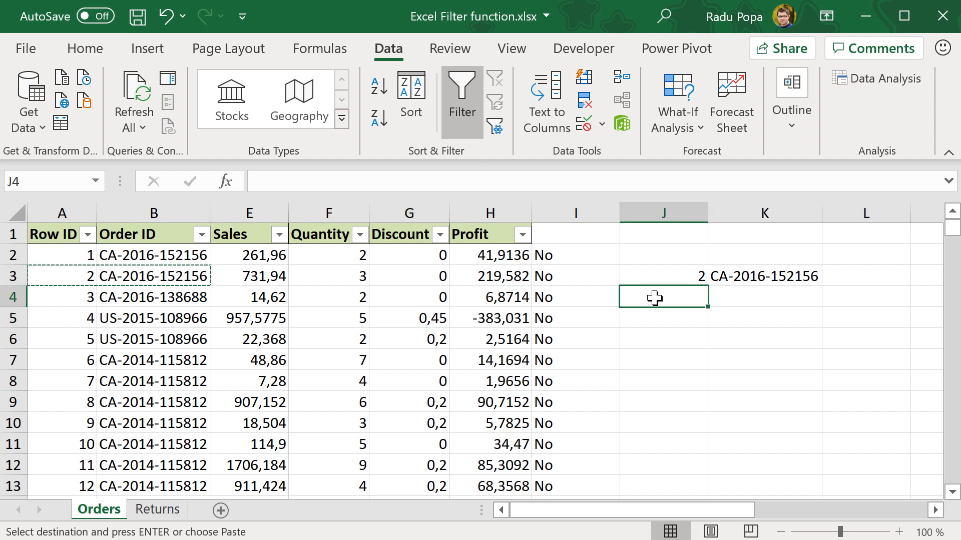
key("Right")
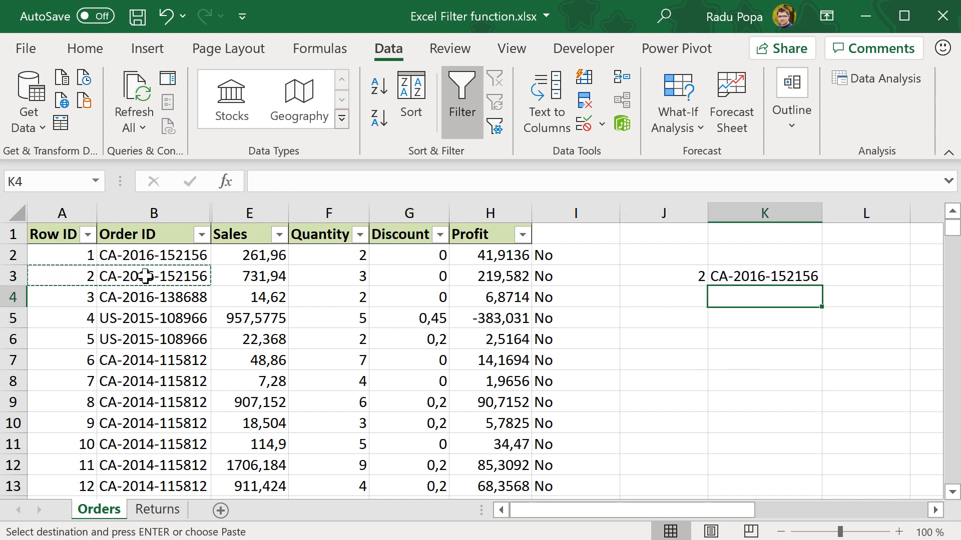
type("=fl")
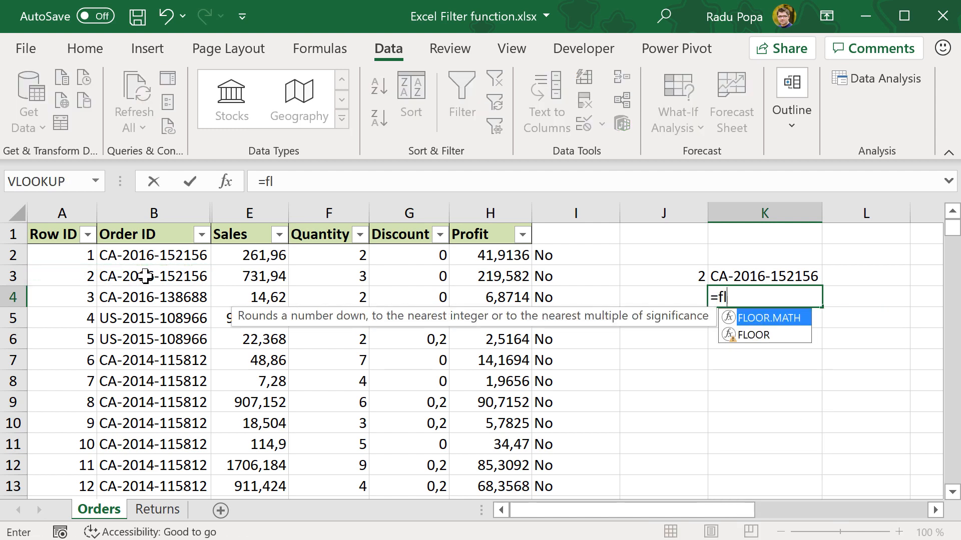
key("BackSpace")
type("il")
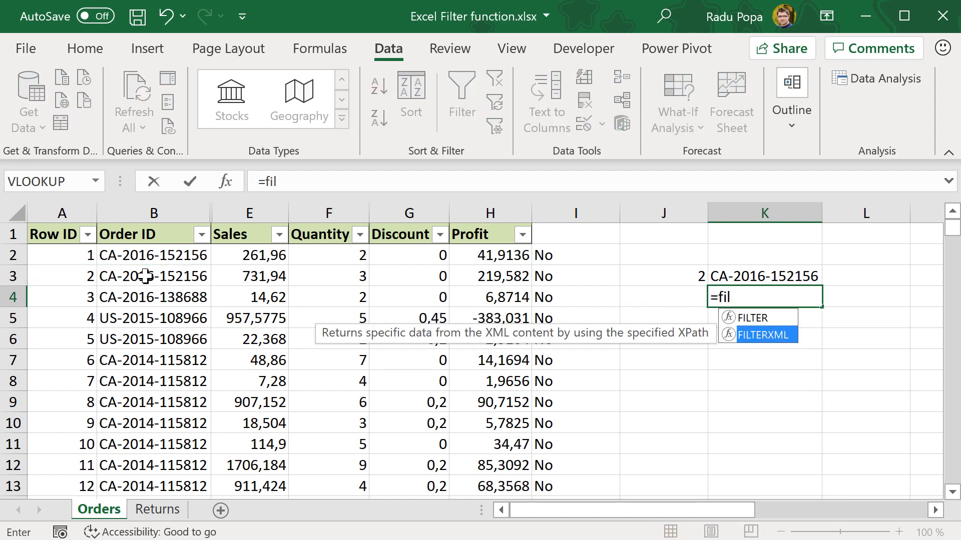
key("Tab")
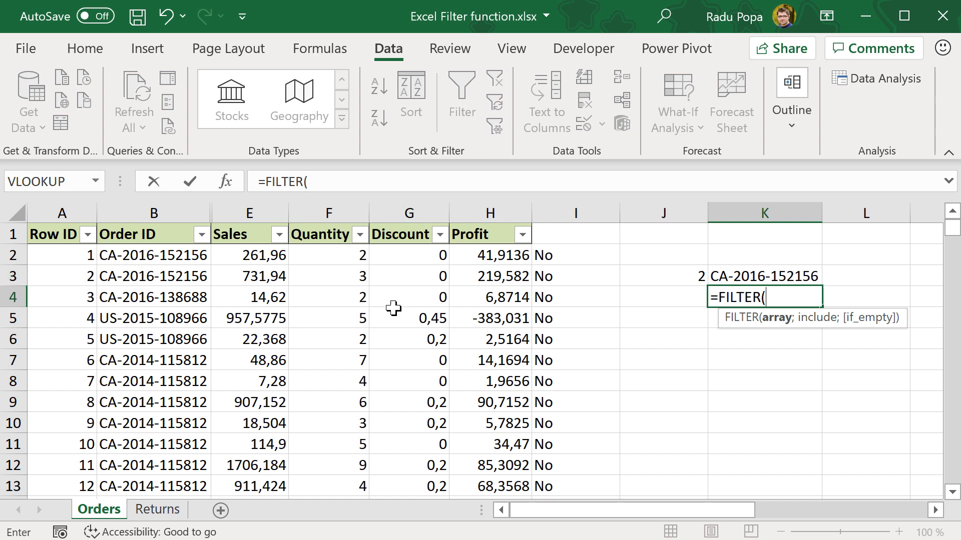
left_click(249, 206)
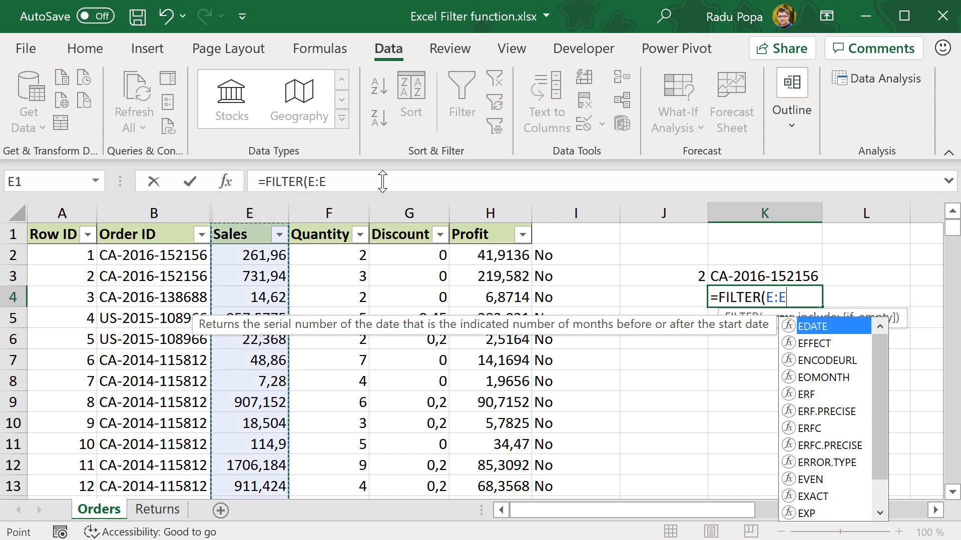
type(";")
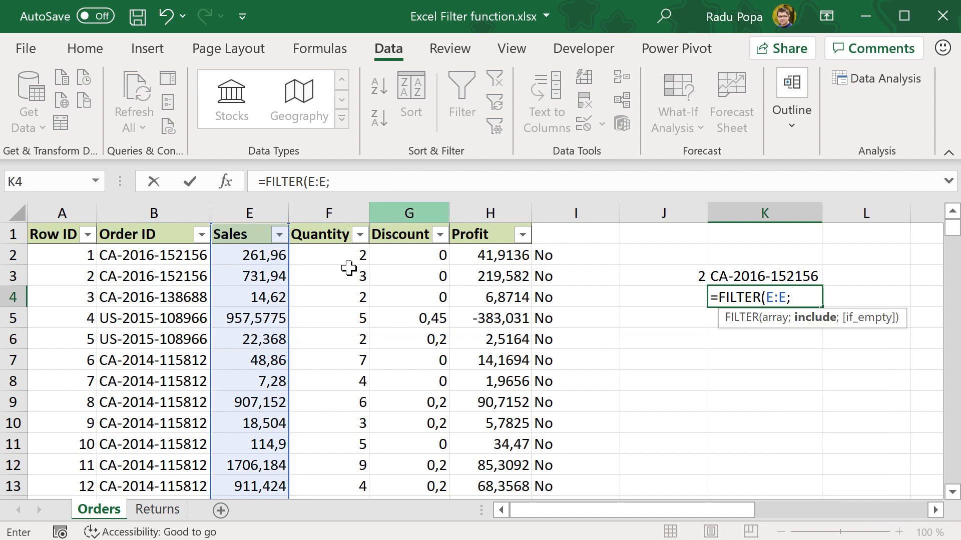
Step: Add the include condition B:B=K3 to the K4 formula to match the Order ID, and close the function
left_click(151, 210)
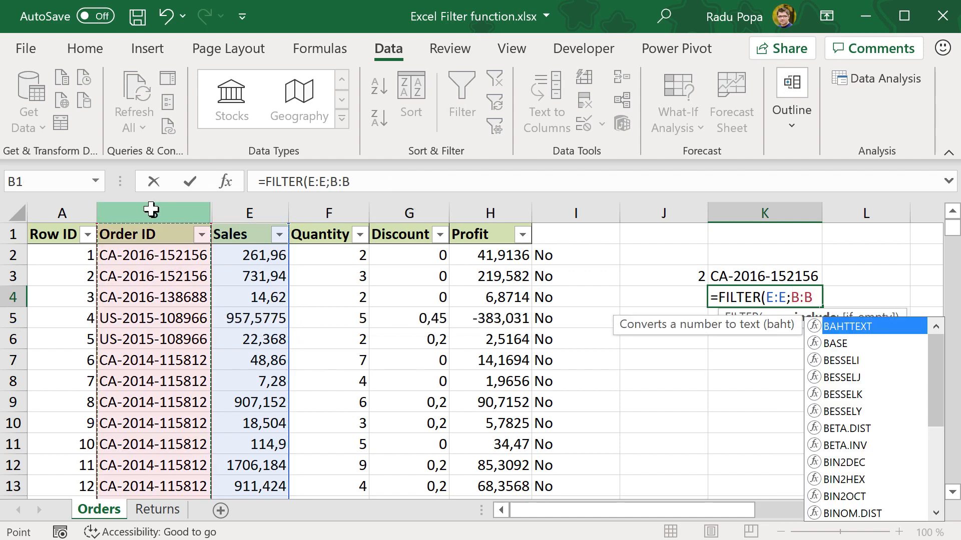
type("=")
left_click(782, 276)
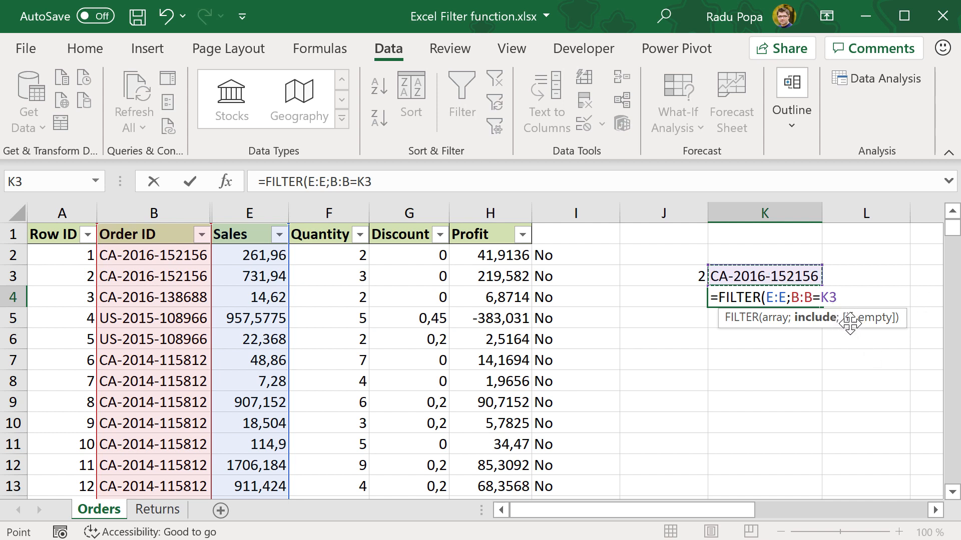
type(";")
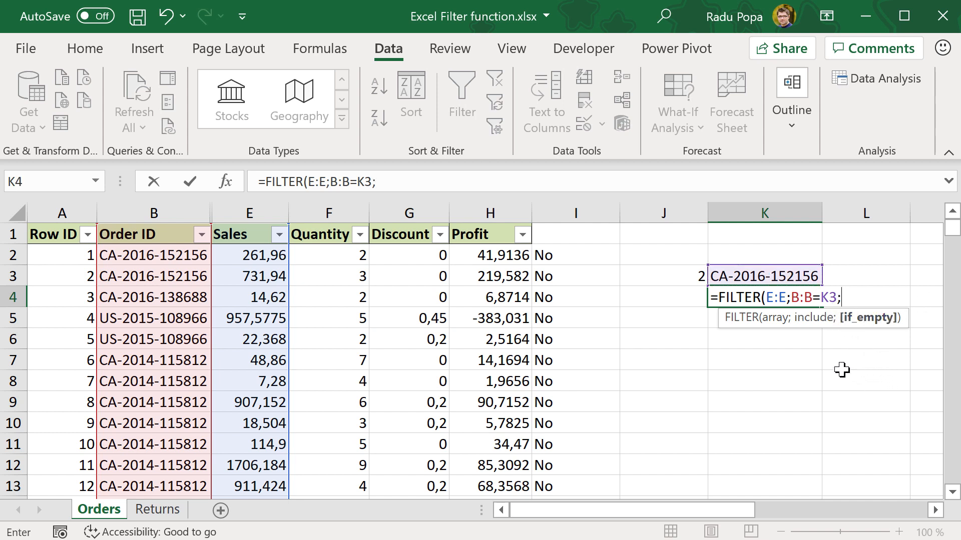
key("BackSpace")
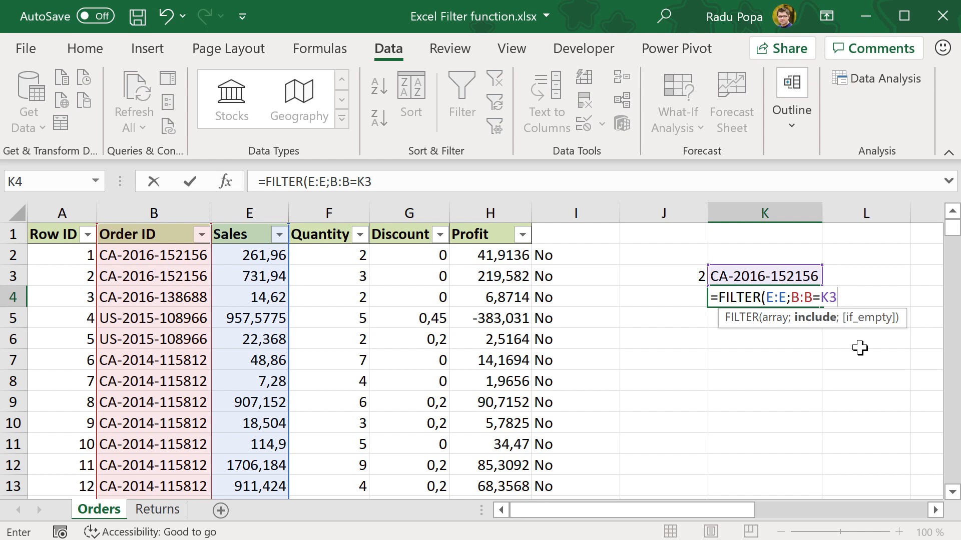
type(")")
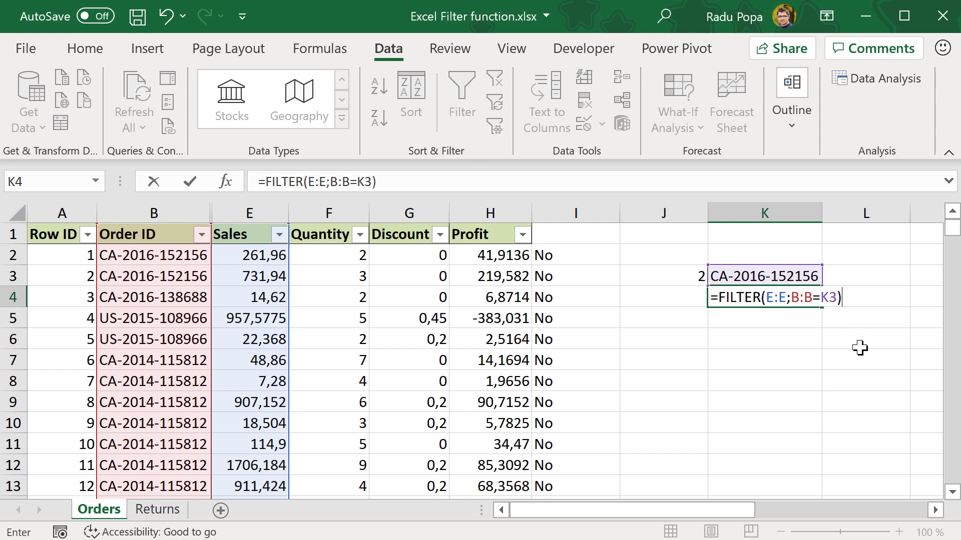
Step: Add a second condition on the Row ID and enter the K4 formula as =FILTER(E:E;(B:B=K3)*(A:A=J3))
left_click(791, 298)
type("(")
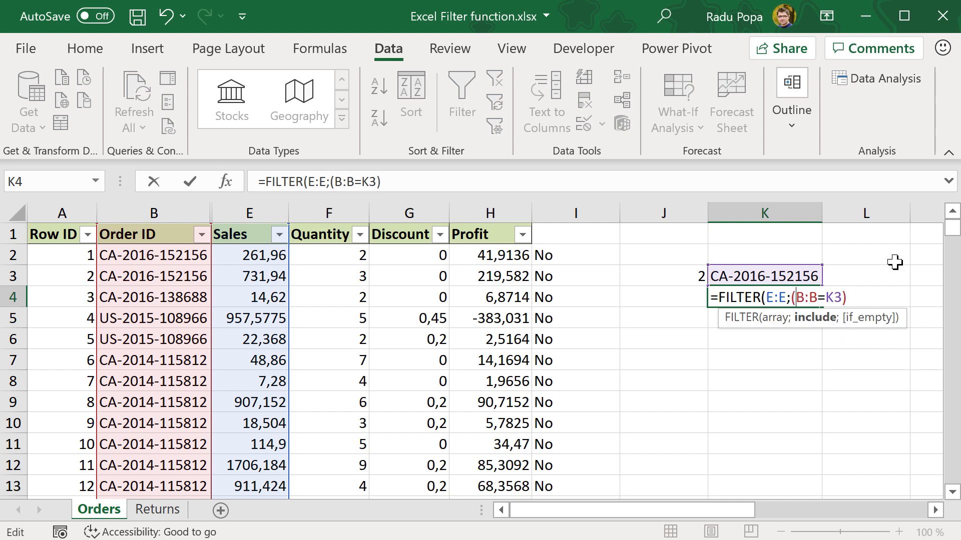
left_click(586, 180)
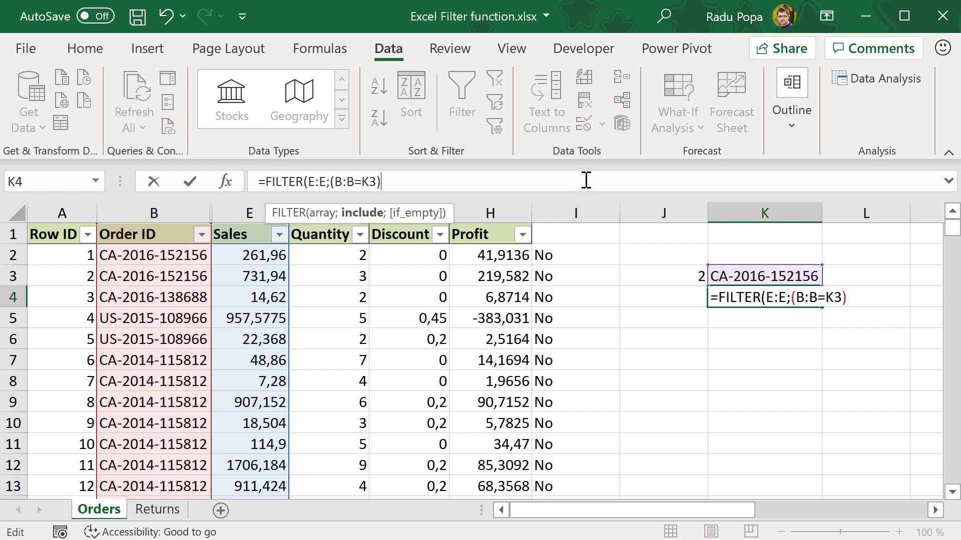
type("*(")
left_click(64, 214)
type("=")
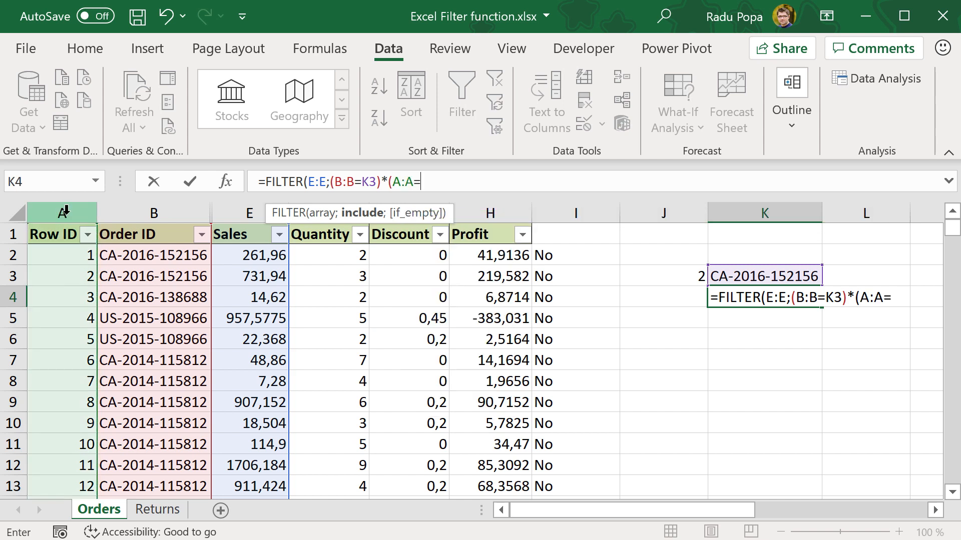
left_click(680, 276)
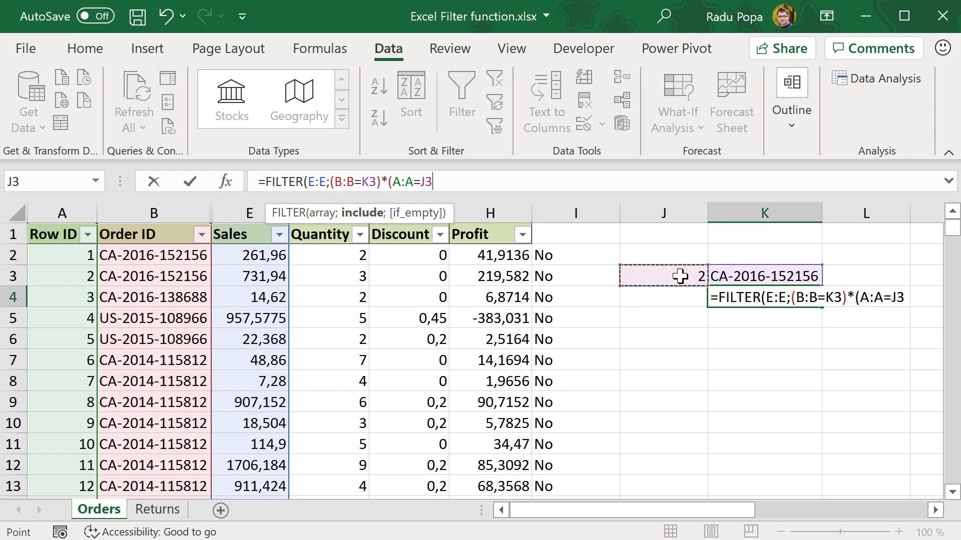
type(")")
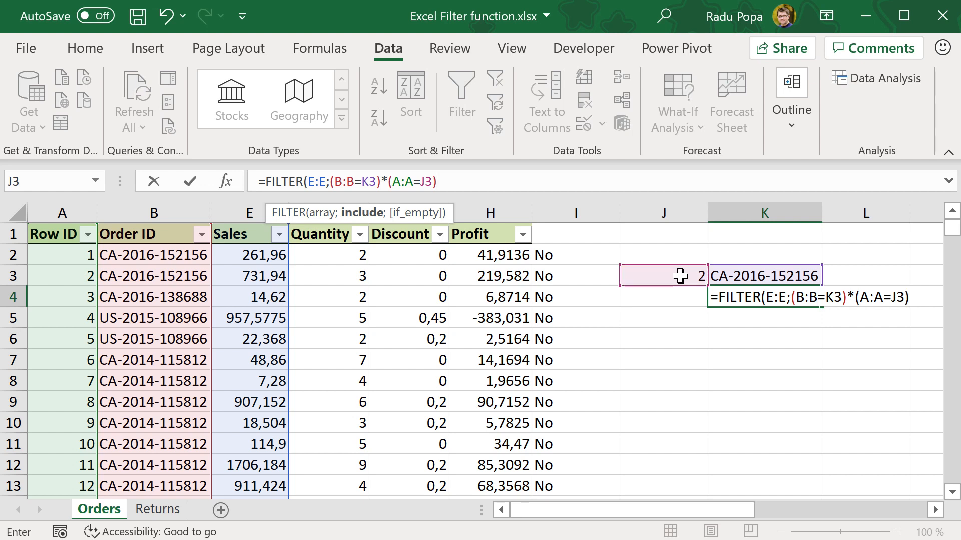
type(")")
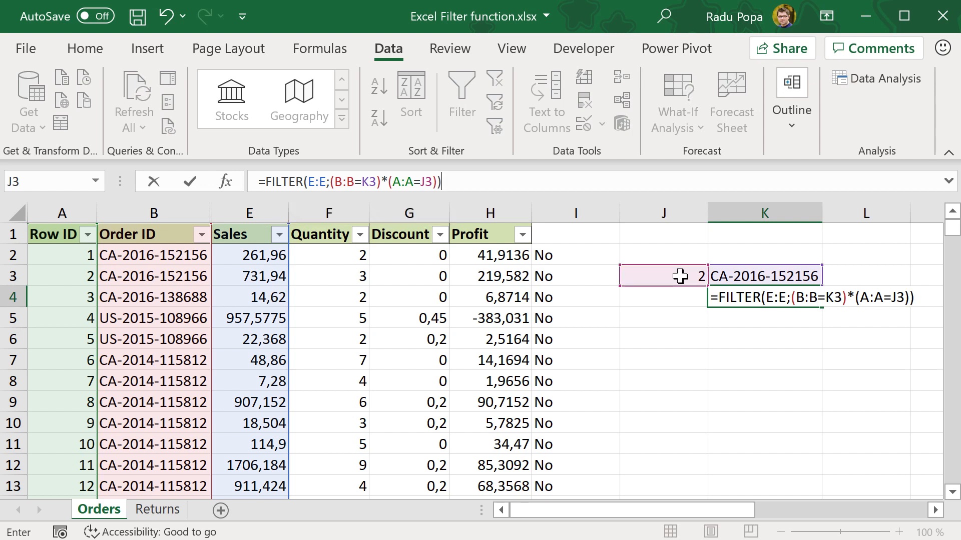
key("Return")
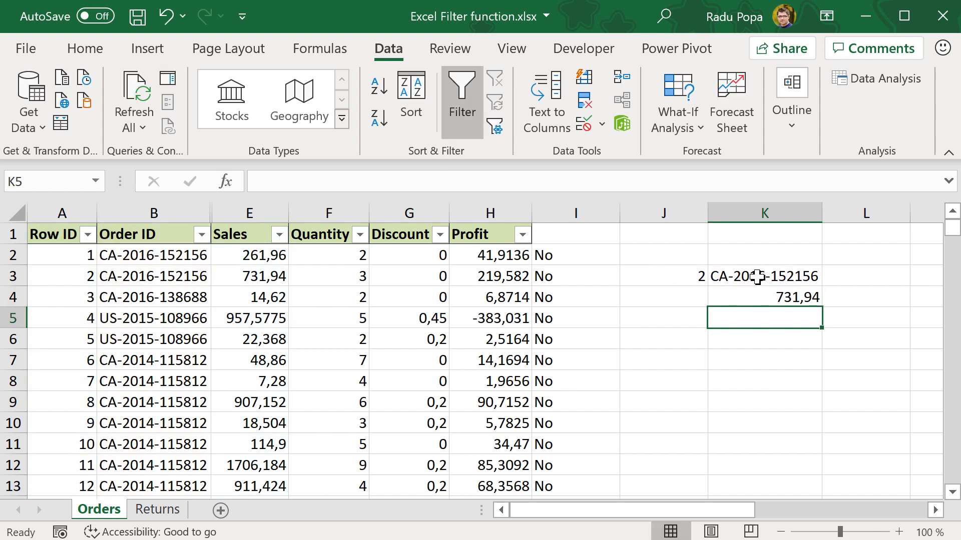
Step: Compare the K4 result with the Sales value in E3, and review the two-condition formula in K4 and the IFERROR formula in I2
left_click(772, 297)
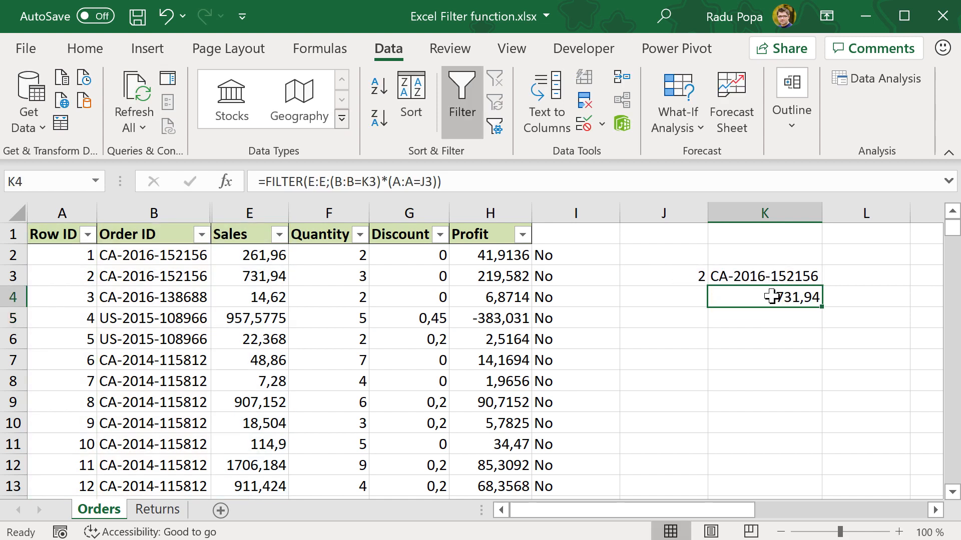
left_click(245, 281)
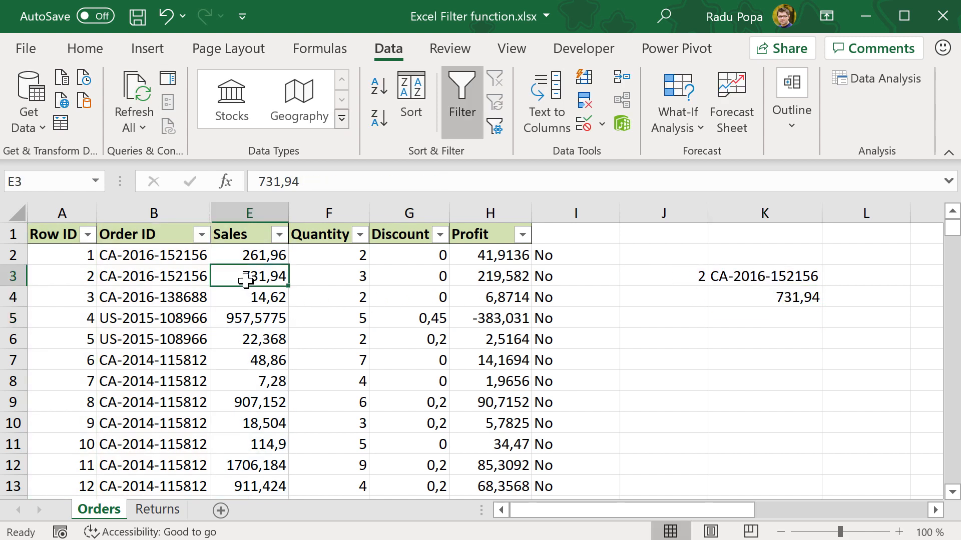
left_click(797, 275)
left_click(793, 299)
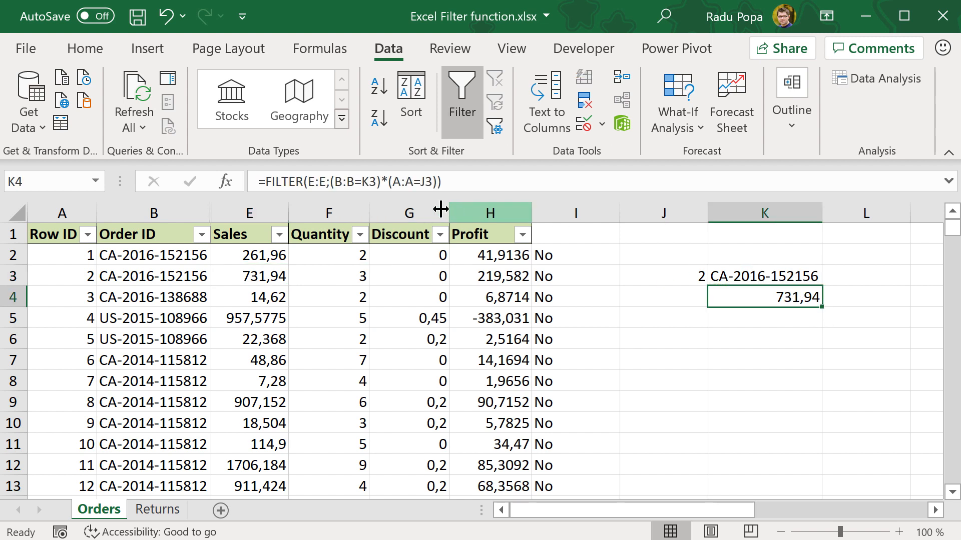
left_click(342, 182)
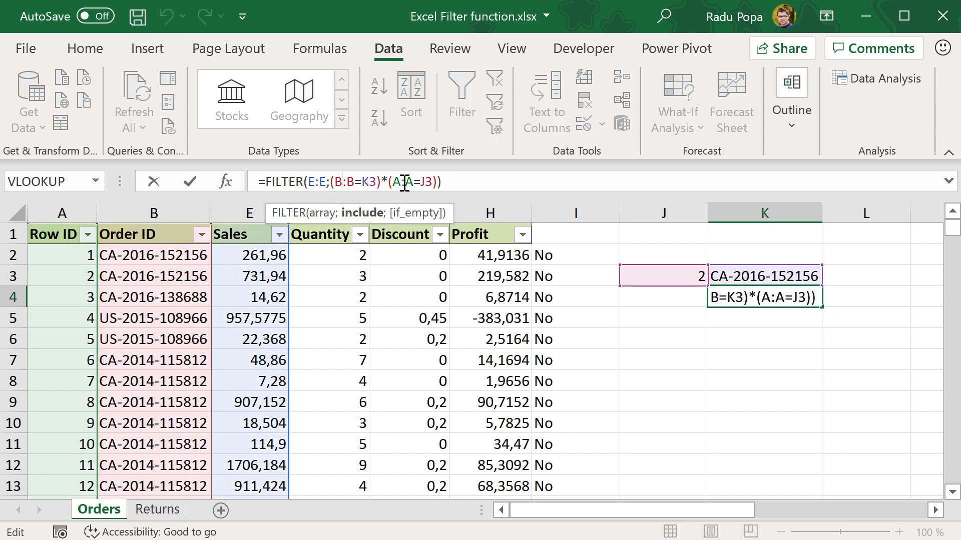
left_click(366, 181)
key("ctrl+Return")
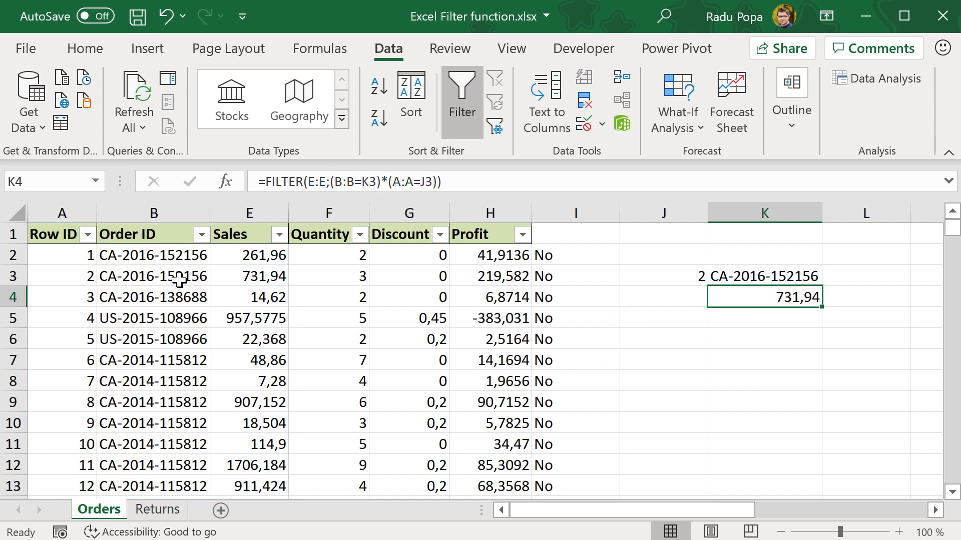
left_click(564, 258)
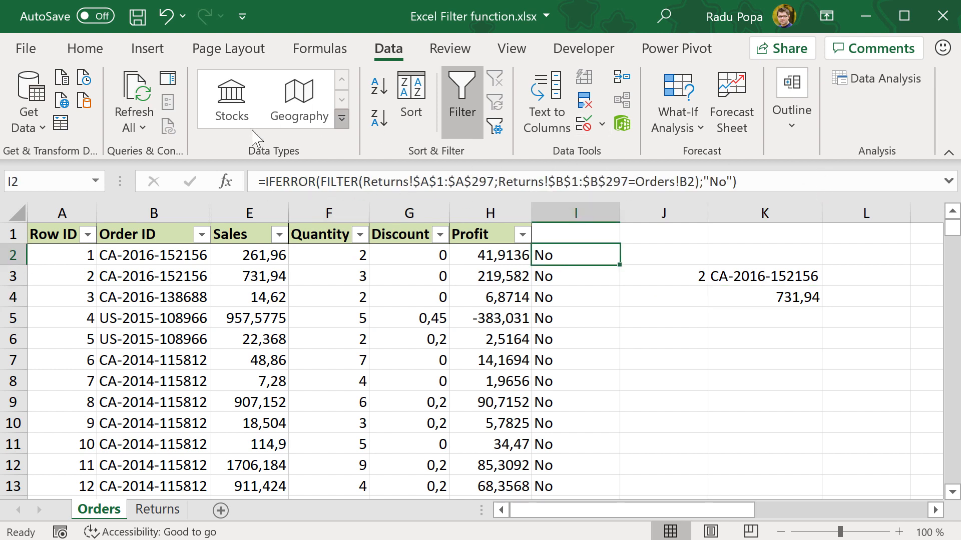
left_click(782, 295)
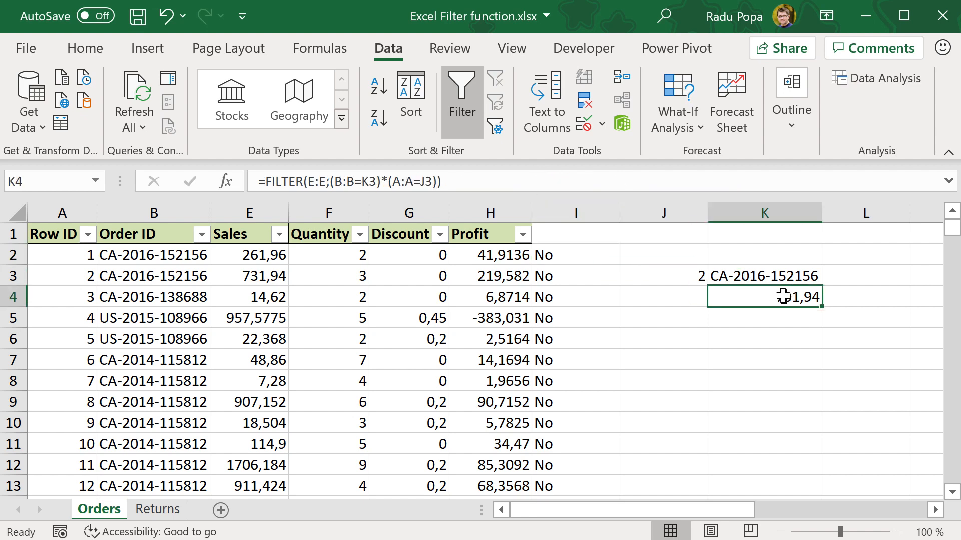